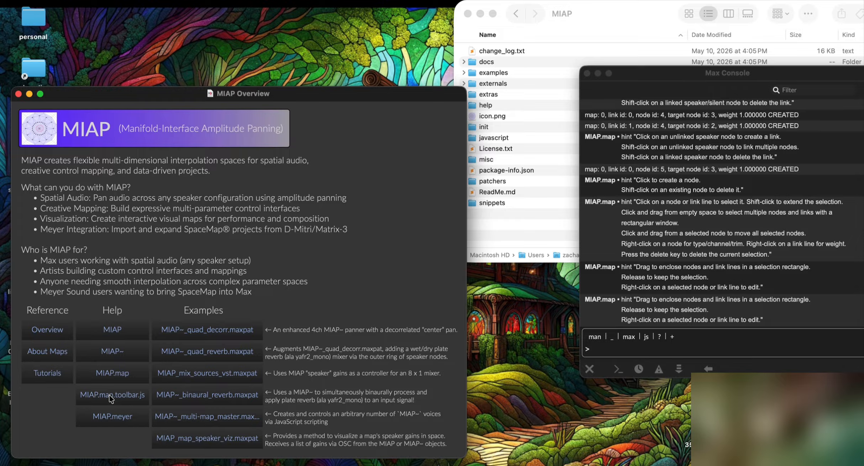
Step: Open the MIAP.map.toolbar.js help patch from the MIAP Overview's Help column
click(111, 395)
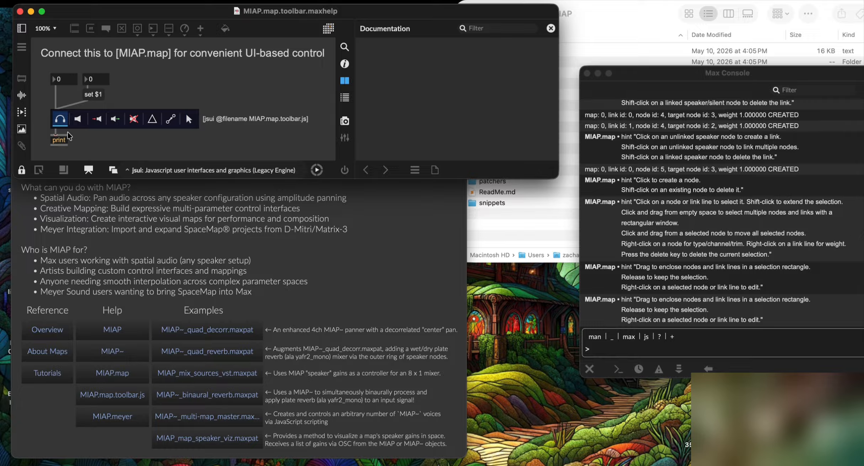
Step: Cycle the toolbar through speaker, virtual, derived, silent, triangle, link and arrow modes
click(78, 119)
click(96, 121)
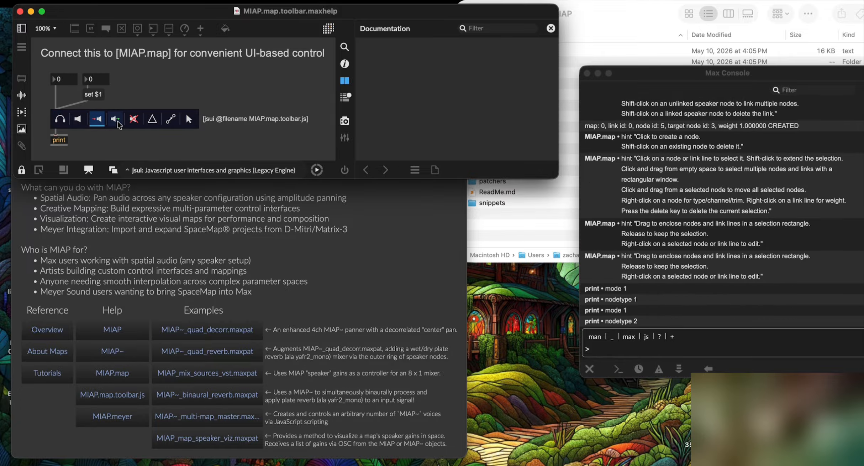
click(115, 121)
click(134, 120)
click(153, 120)
click(172, 121)
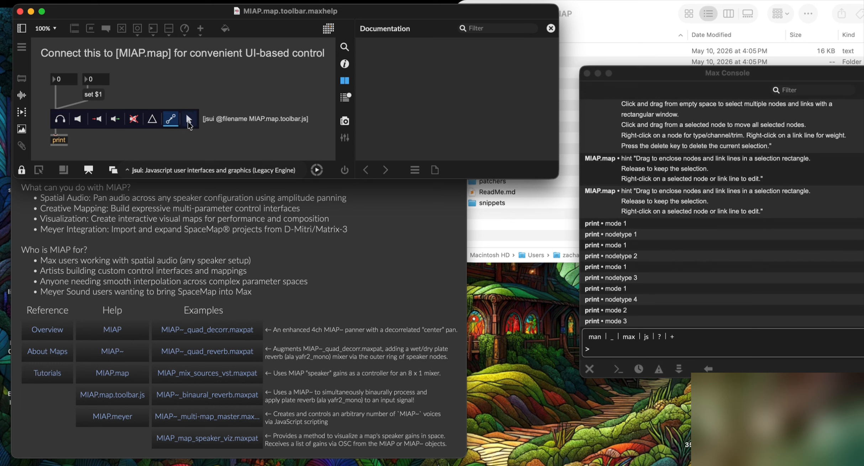
click(188, 120)
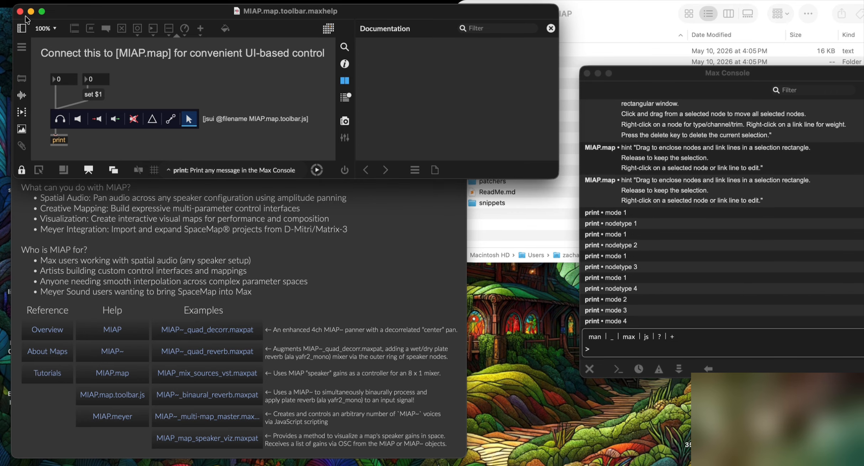
Step: Replace the toolbar help with the MIAP.map help's Map Authoring page, empty map in audition mode
click(20, 12)
click(112, 373)
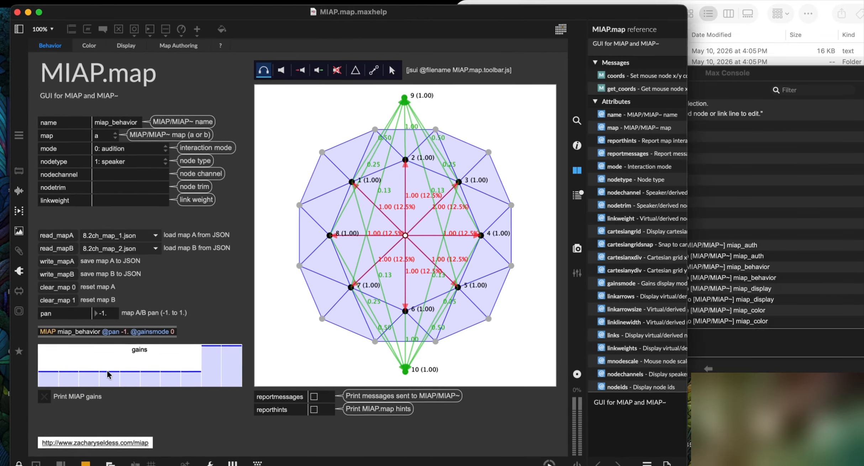
click(172, 47)
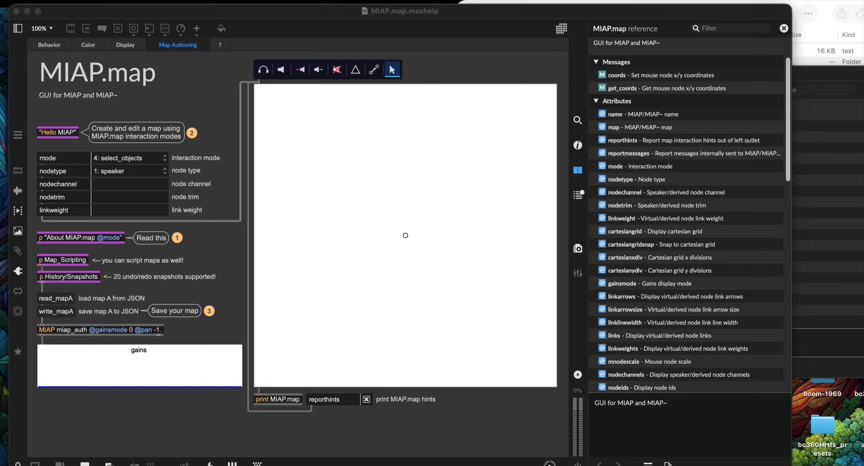
click(263, 70)
click(391, 248)
Step: Place four speaker nodes in a square around the map centre
drag(391, 248, 380, 228)
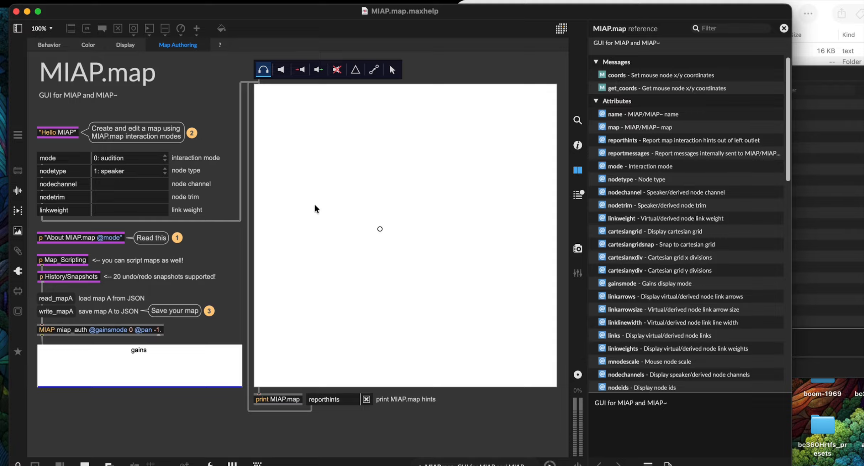
click(281, 70)
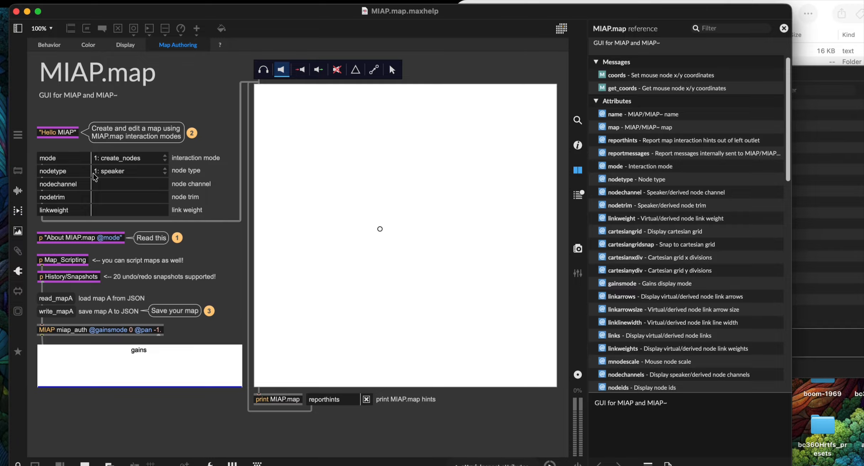
click(356, 184)
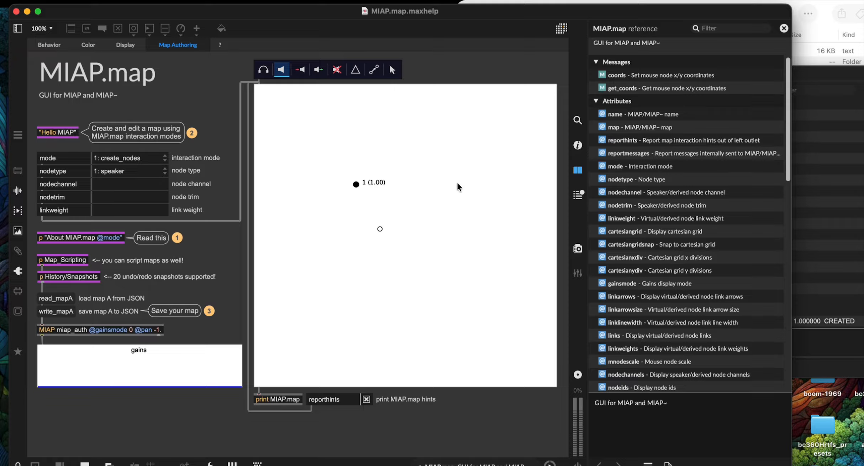
click(448, 183)
click(449, 280)
click(359, 279)
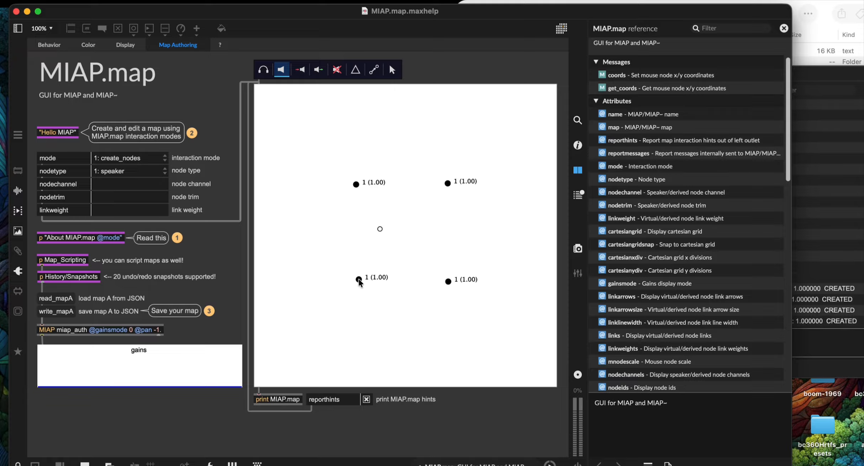
Step: Add a virtual node just right of centre and a derived node near the top-left corner
click(302, 71)
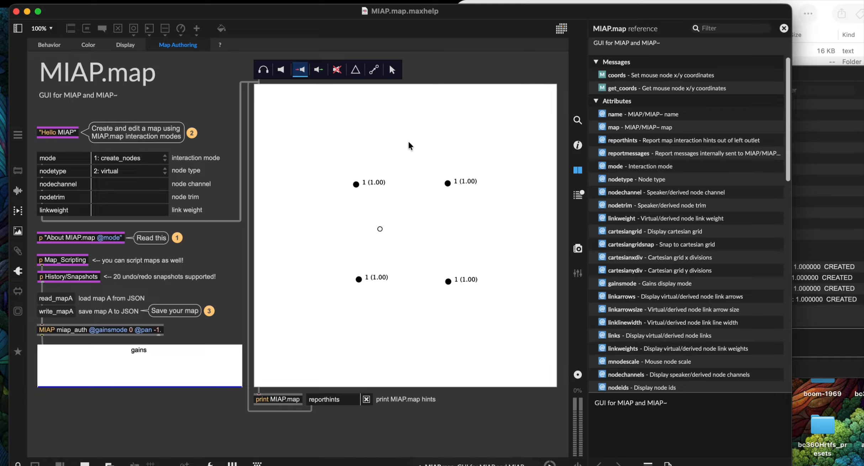
click(404, 234)
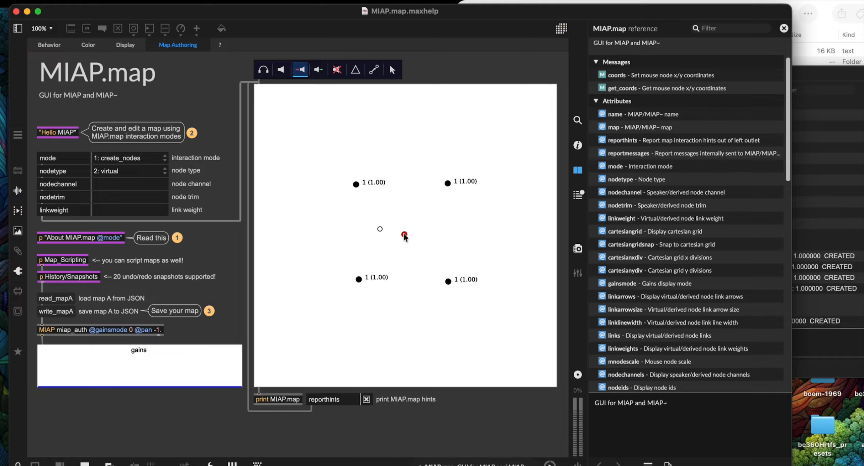
click(318, 70)
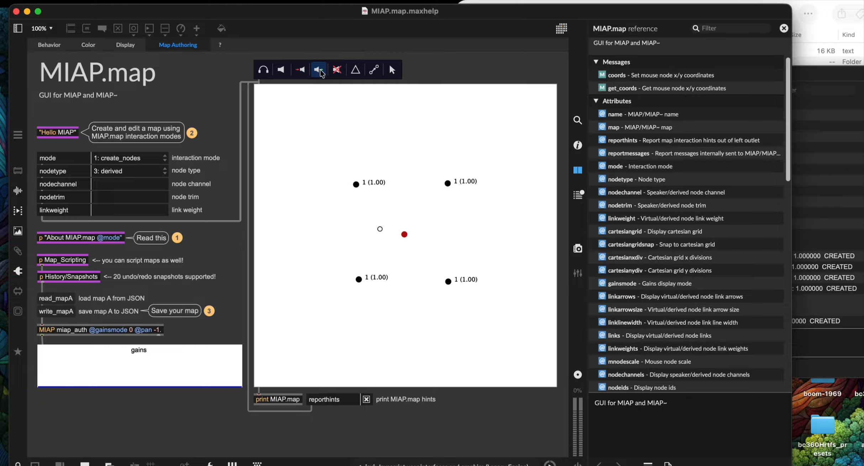
click(319, 122)
Step: Ring the speaker layout with eight silent nodes around its edges
click(337, 70)
click(402, 140)
click(492, 143)
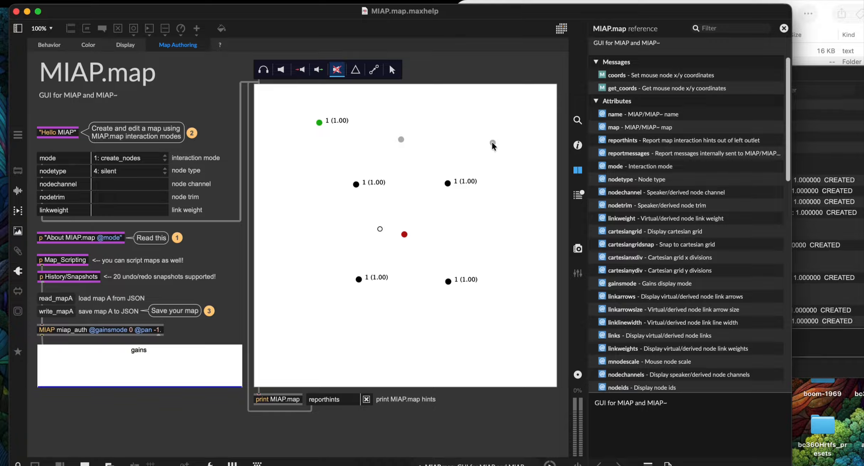
click(507, 234)
click(499, 326)
click(399, 326)
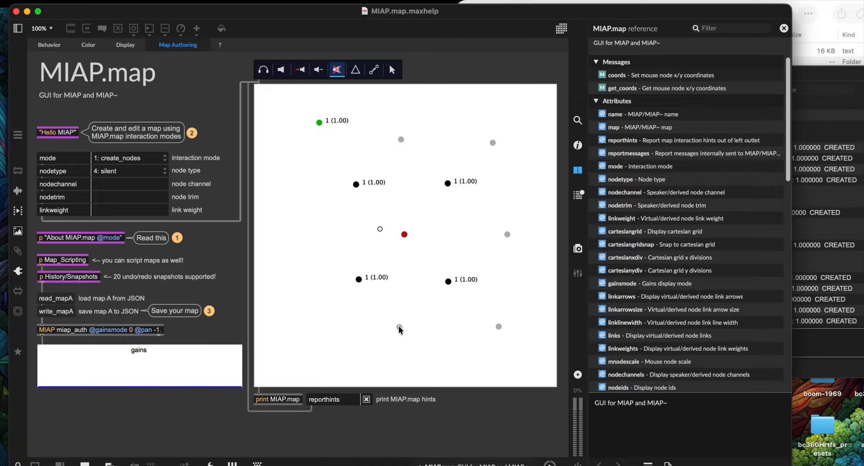
click(323, 317)
click(305, 229)
click(312, 152)
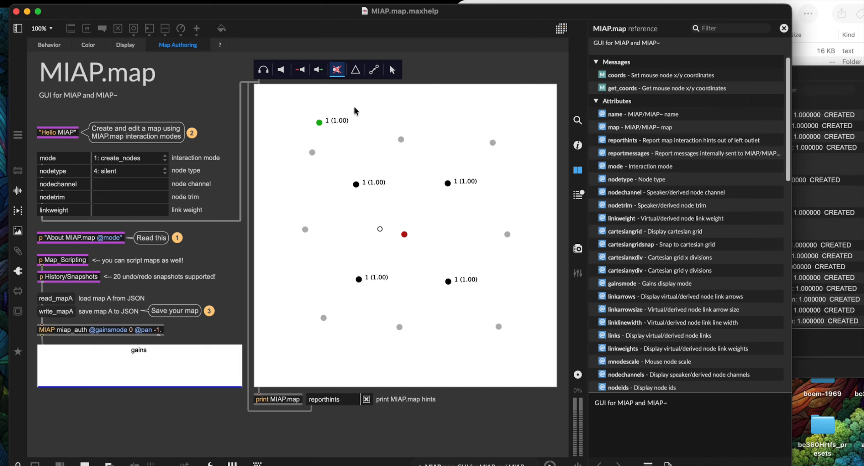
click(356, 69)
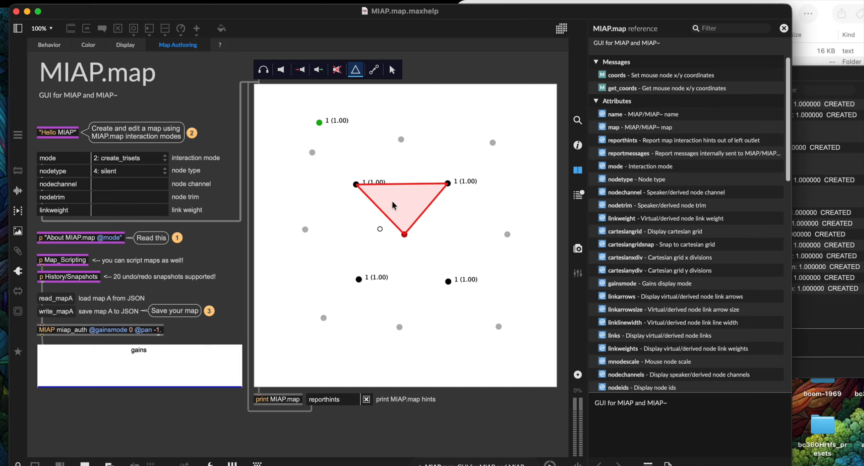
Step: Create triangle sets around the virtual node and along the top and right edges
click(402, 202)
click(429, 243)
click(402, 263)
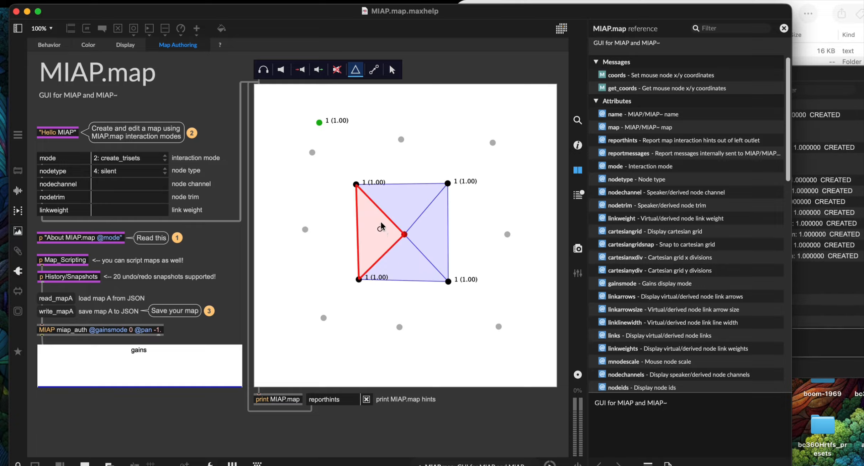
click(380, 224)
click(412, 160)
click(452, 159)
click(469, 183)
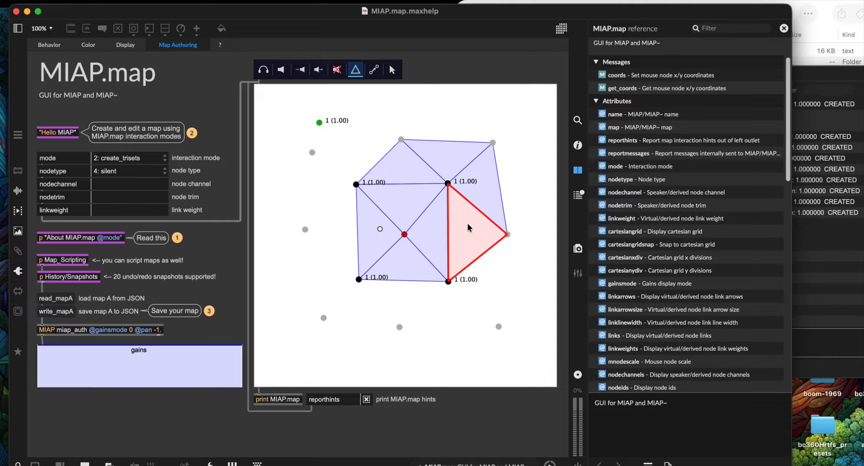
click(470, 229)
Step: Fill in the lower, left and top-left triangle sets, redoing the top-left one
click(481, 279)
click(458, 313)
click(408, 292)
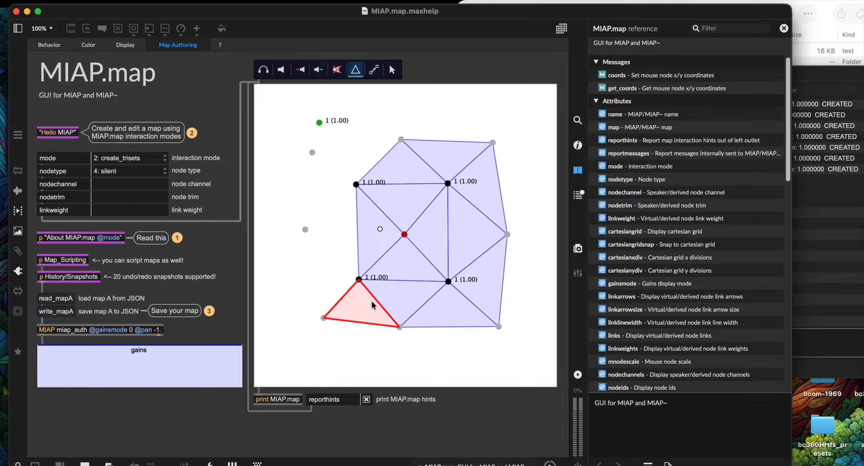
click(359, 307)
click(328, 277)
click(339, 246)
click(322, 185)
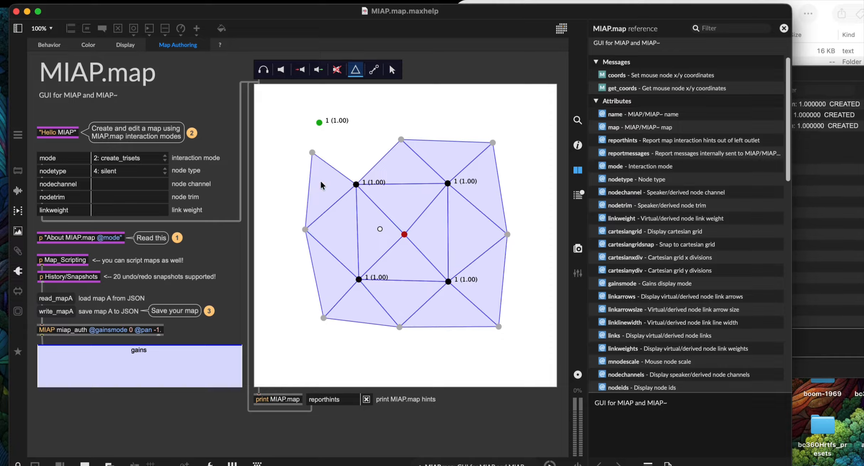
click(357, 151)
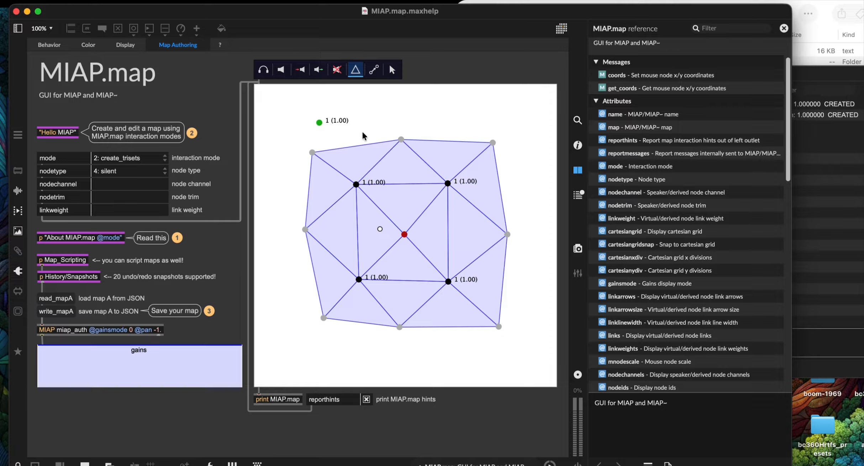
click(354, 161)
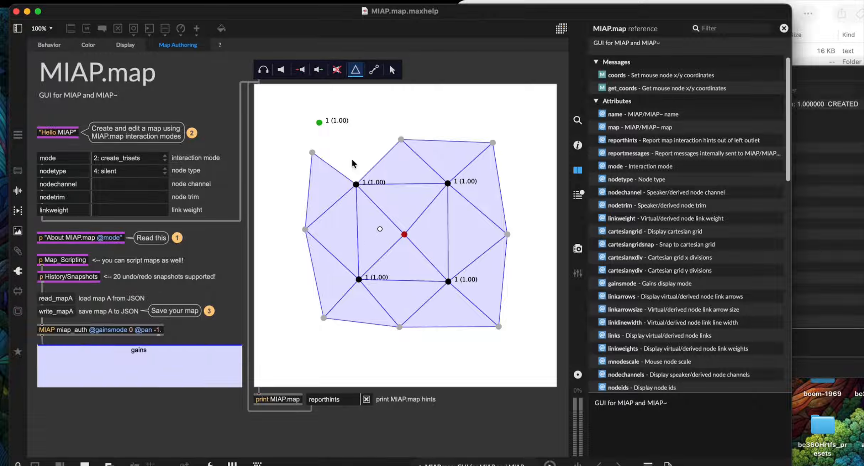
click(352, 163)
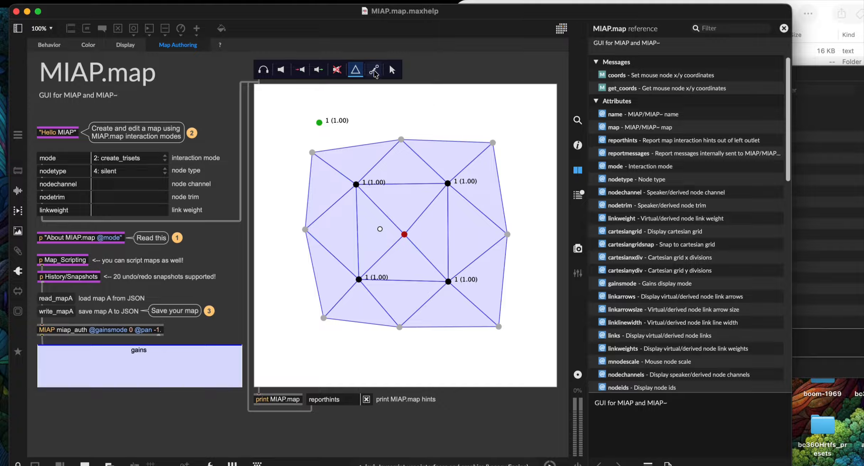
Step: Link the virtual node to all four speakers and the derived node to both upper speakers
click(375, 70)
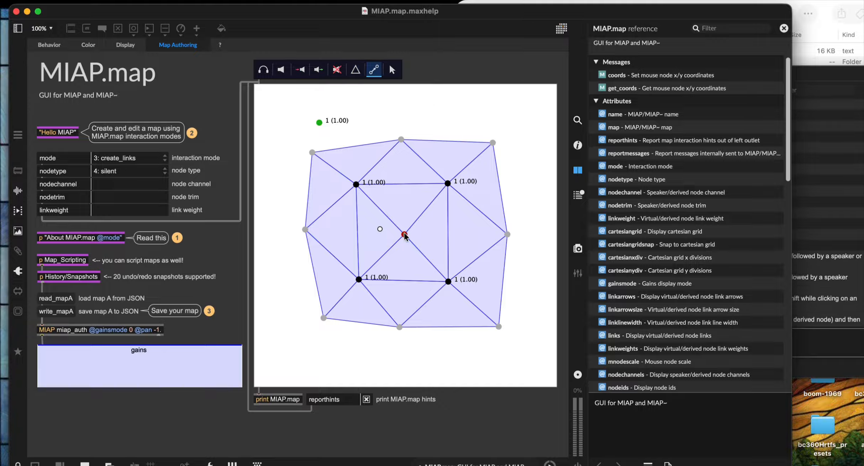
drag(407, 234, 359, 279)
click(319, 122)
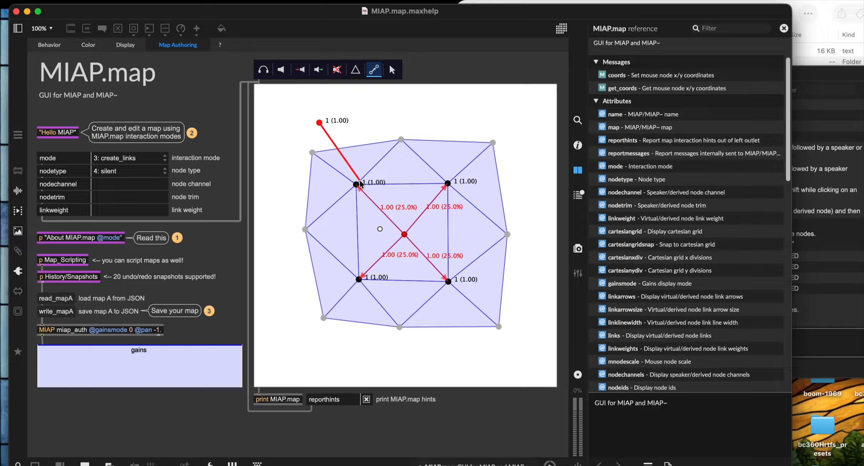
click(357, 184)
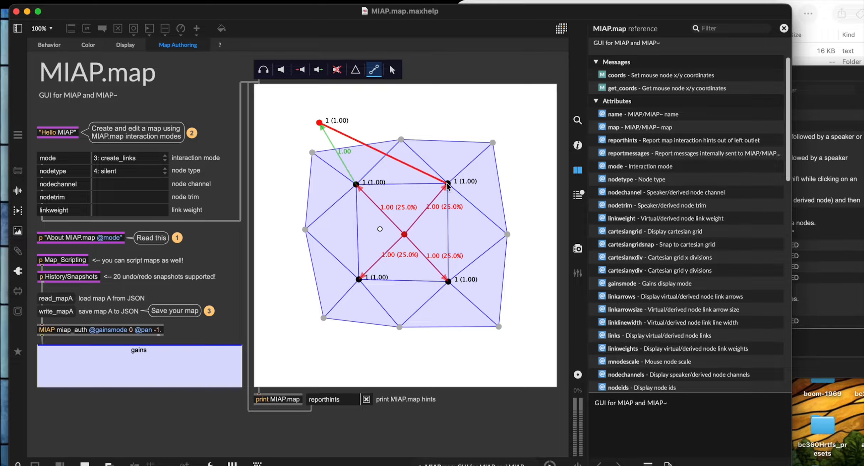
click(448, 184)
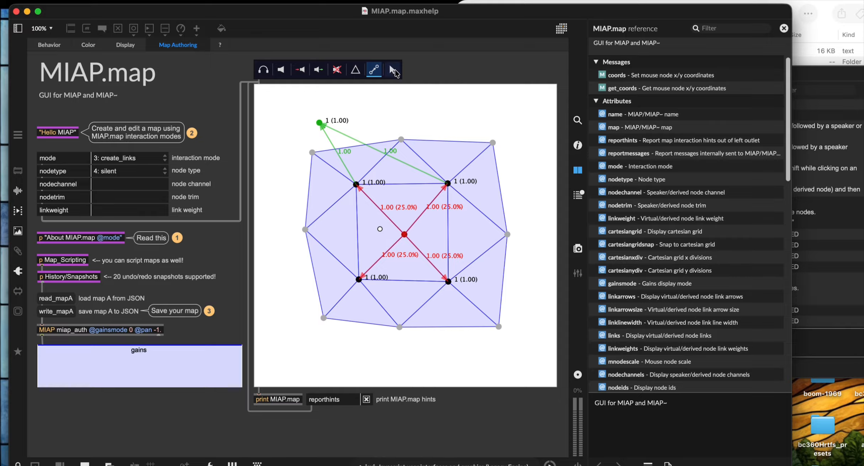
click(395, 71)
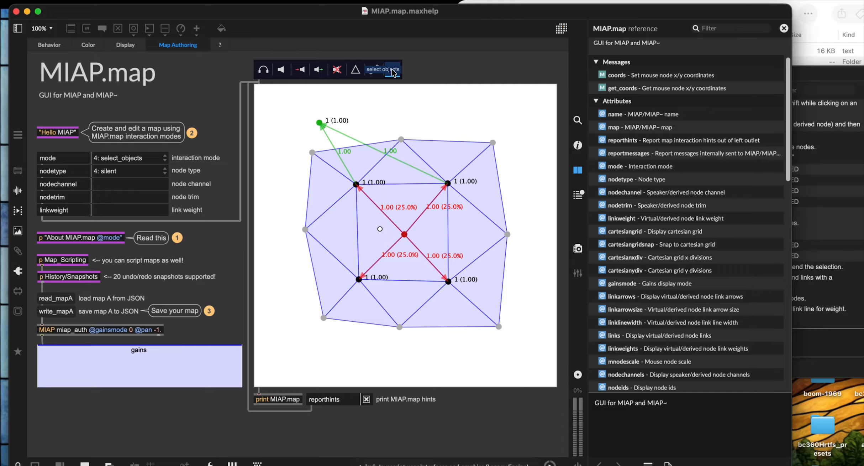
drag(292, 111, 522, 345)
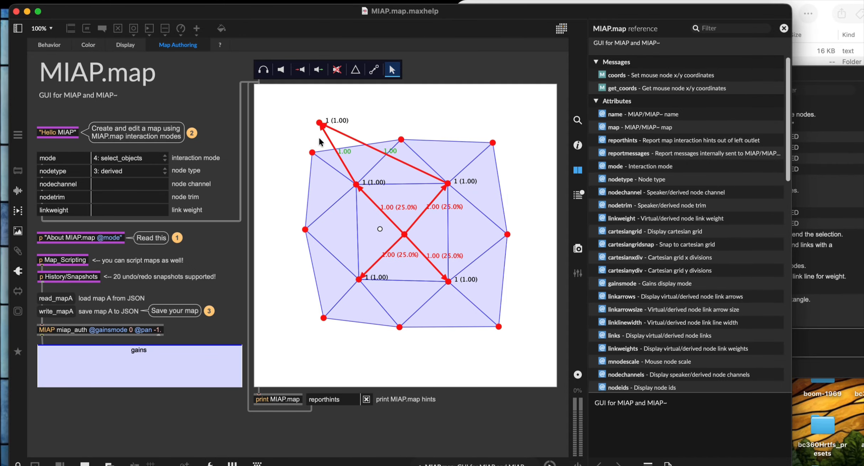
click(330, 142)
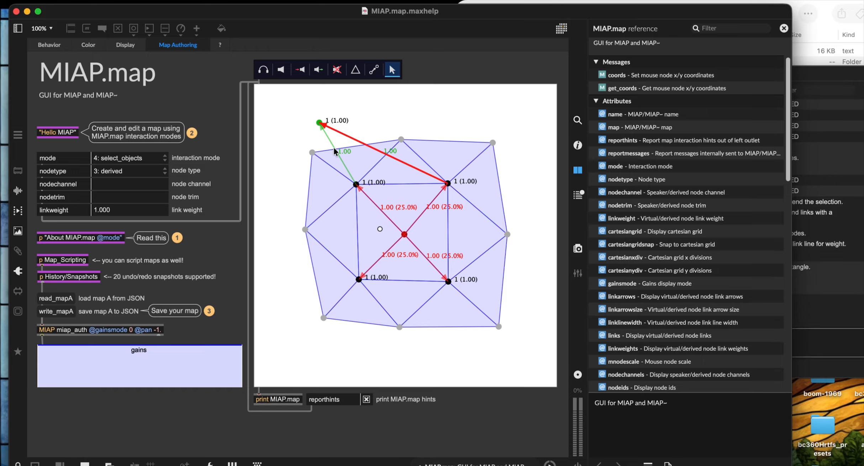
click(329, 142)
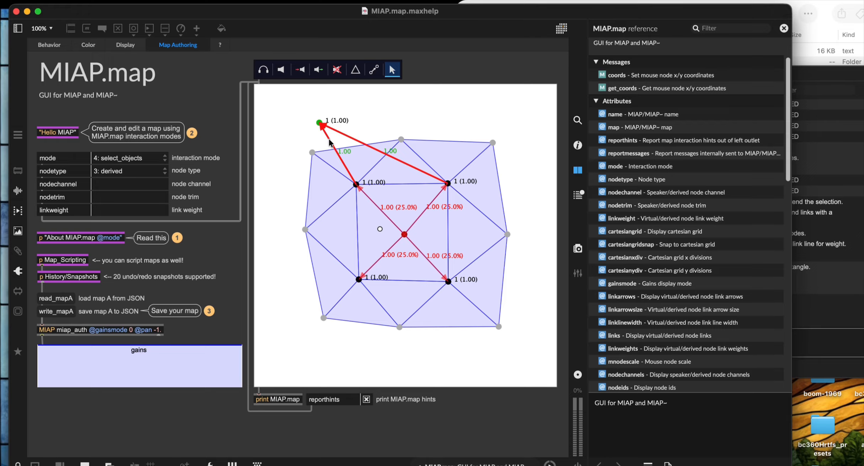
click(312, 153)
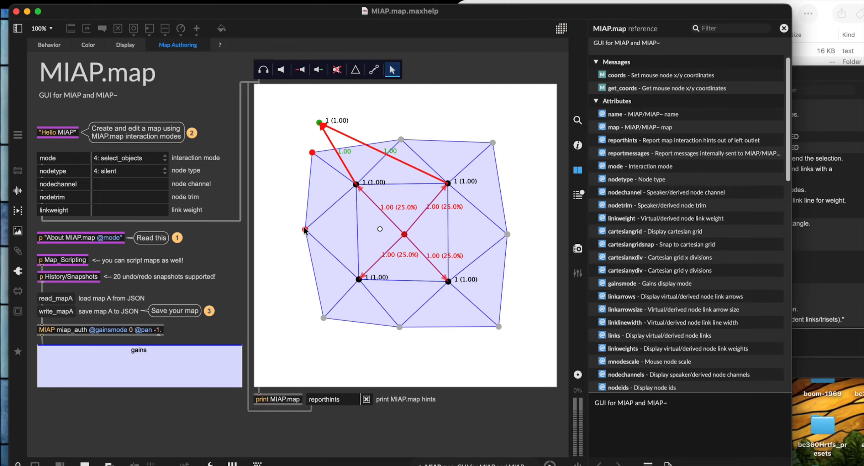
click(321, 137)
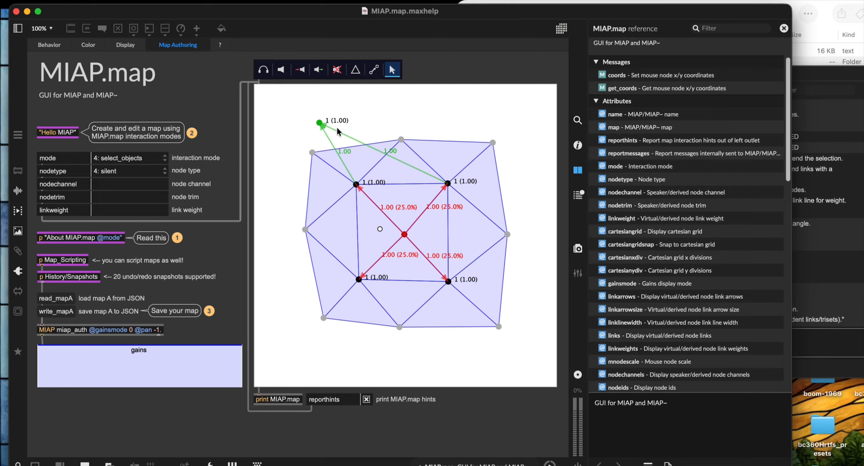
drag(298, 116, 536, 349)
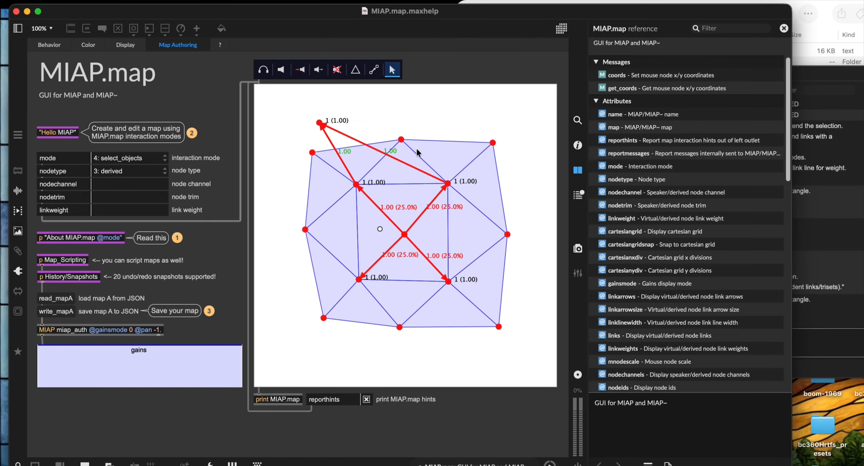
click(387, 116)
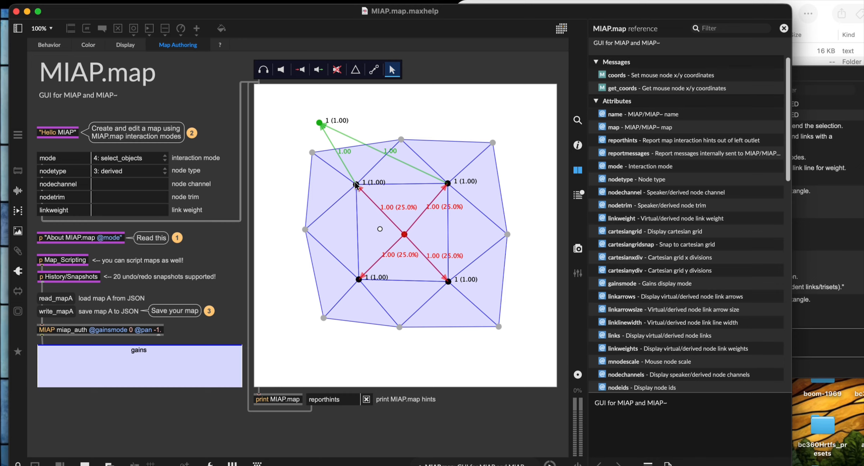
drag(336, 165, 475, 301)
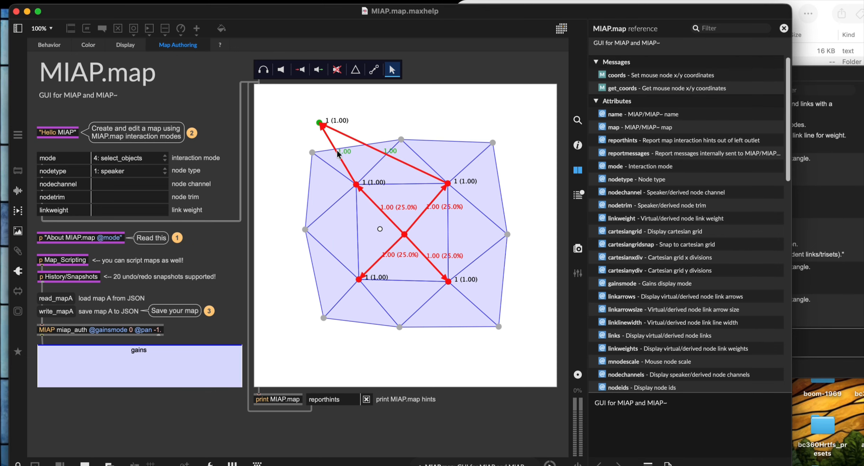
Step: Select only the upper-left speaker node and bring up its Set Channel… entry
right_click(358, 188)
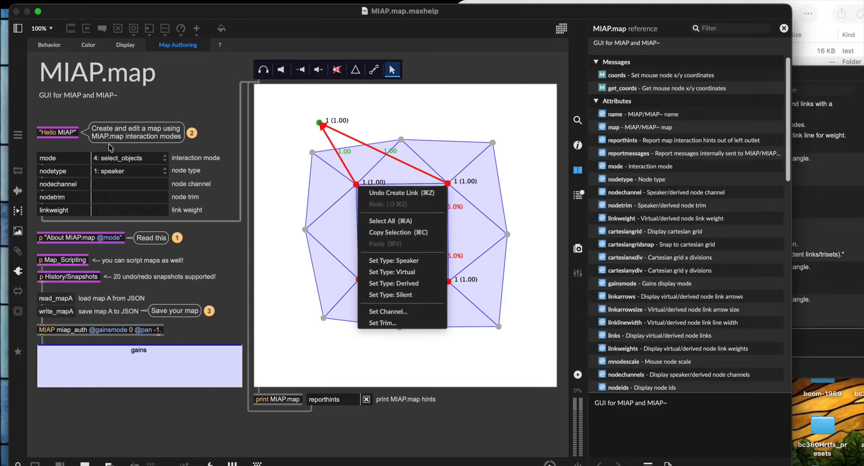
click(310, 186)
drag(338, 173, 497, 304)
click(356, 185)
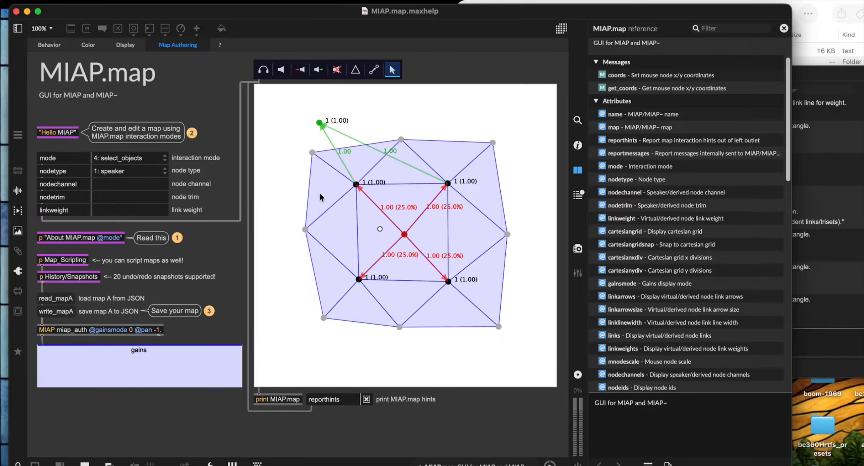
right_click(357, 189)
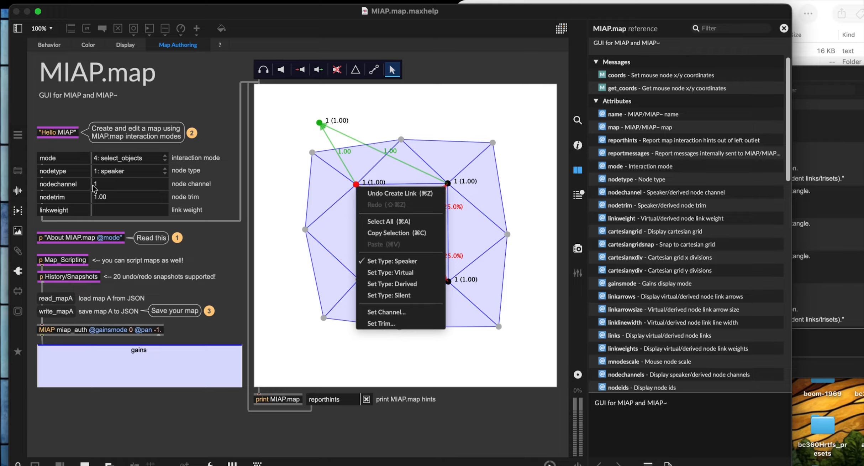
click(384, 312)
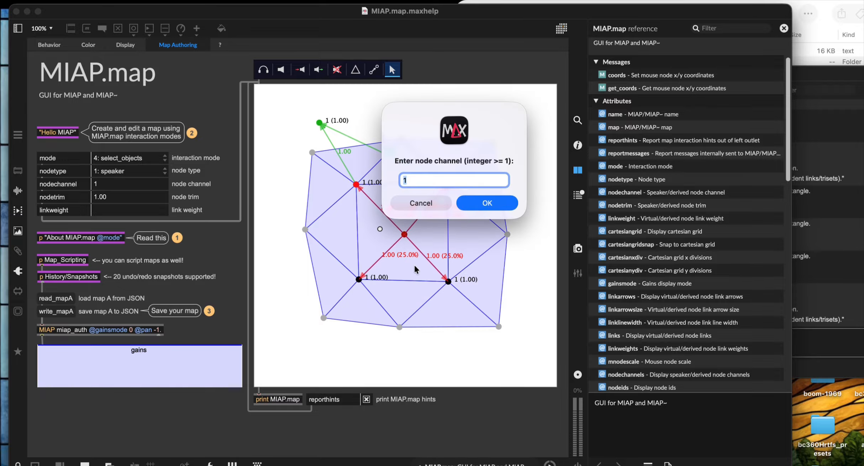
Step: Enter channel 2 in the open entry, then give the lower-left speaker channel 3
text(2)
click(478, 204)
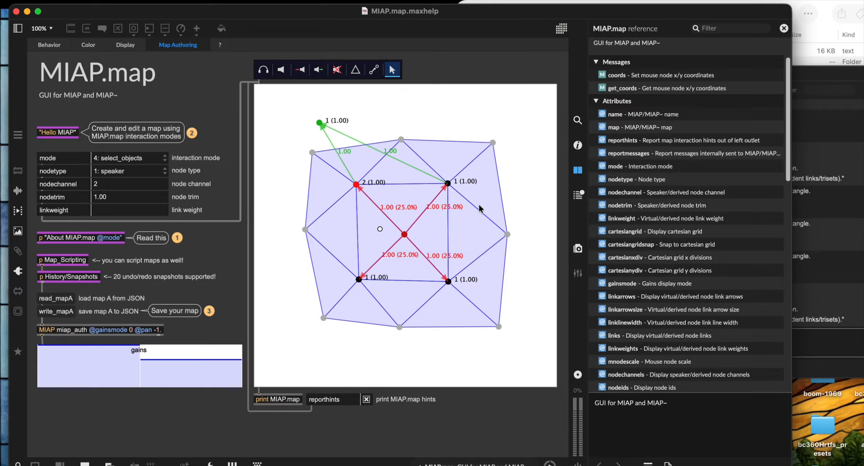
right_click(359, 277)
click(387, 405)
text(3)
click(497, 202)
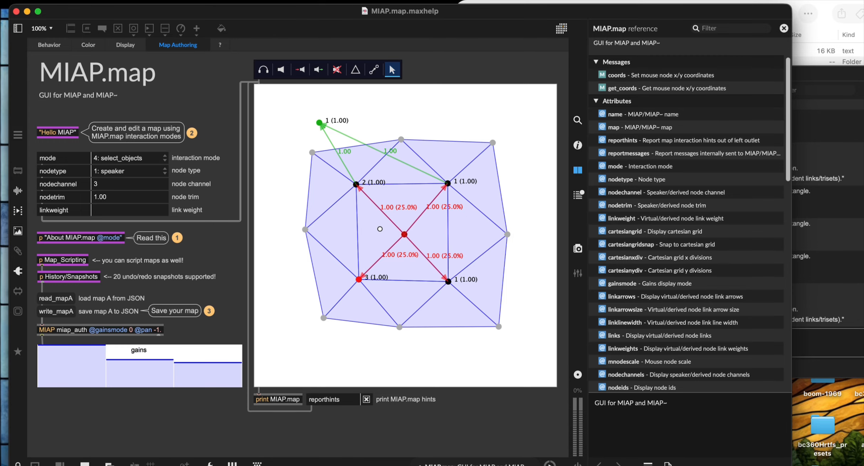
Step: Give the lower-right speaker channel 4 and the top-left derived node channel 5
right_click(446, 283)
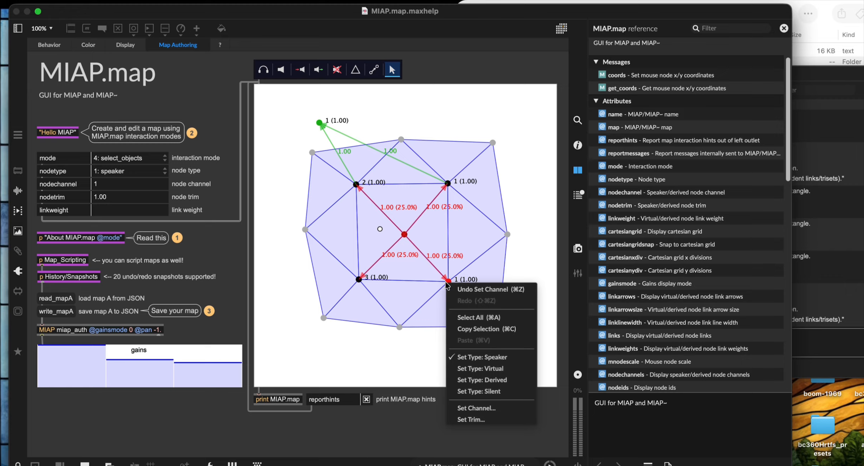
click(469, 407)
text(4)
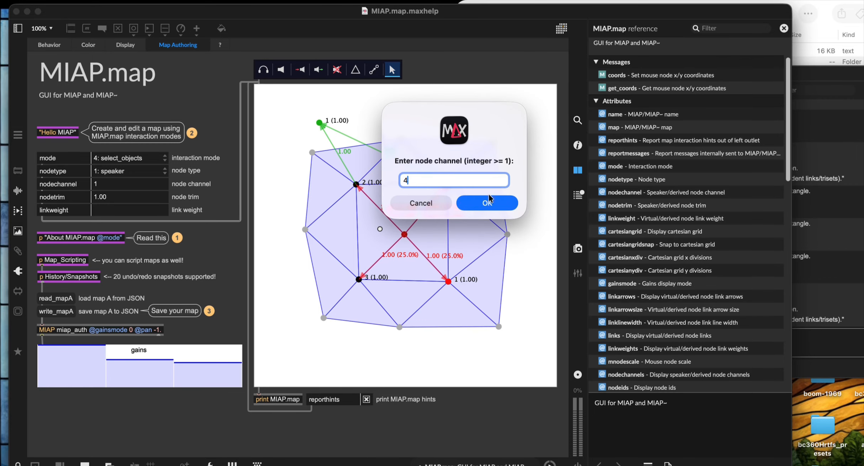
click(489, 200)
right_click(319, 122)
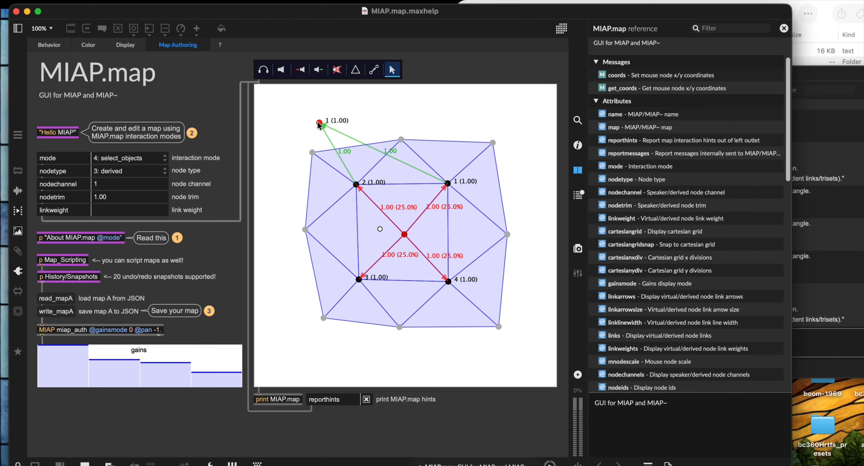
click(348, 248)
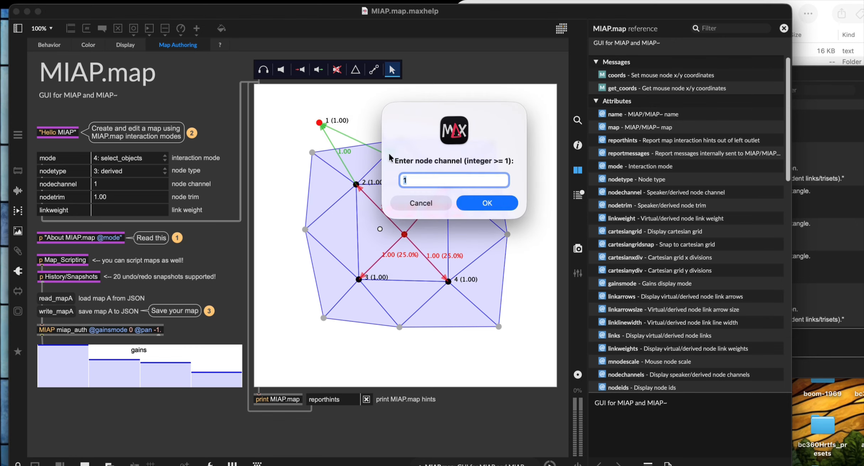
text(5)
click(495, 204)
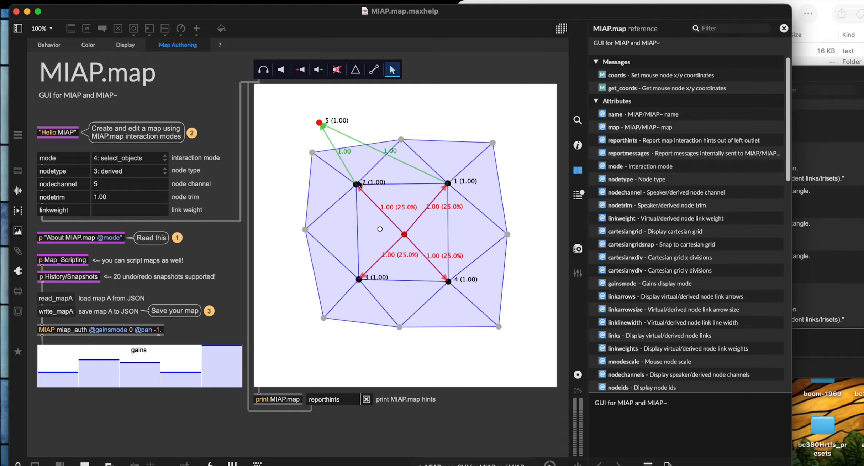
Step: Select speaker nodes 1–4 together and set their trim to .2 via Set Trim…
drag(341, 170, 473, 296)
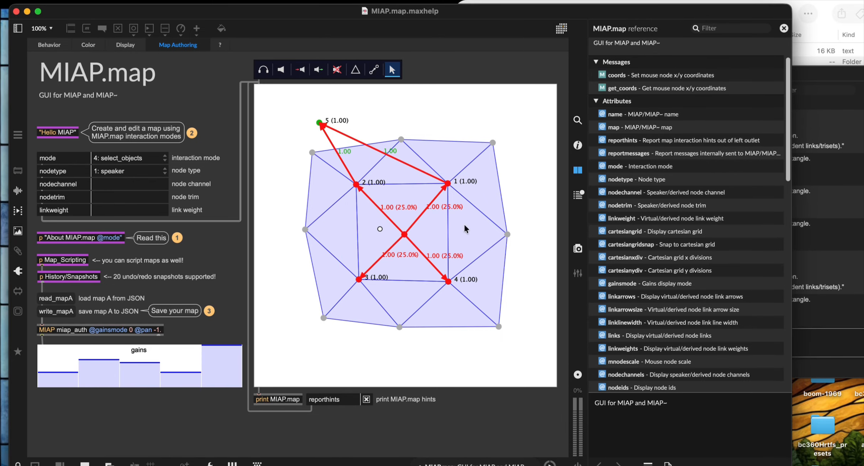
right_click(449, 284)
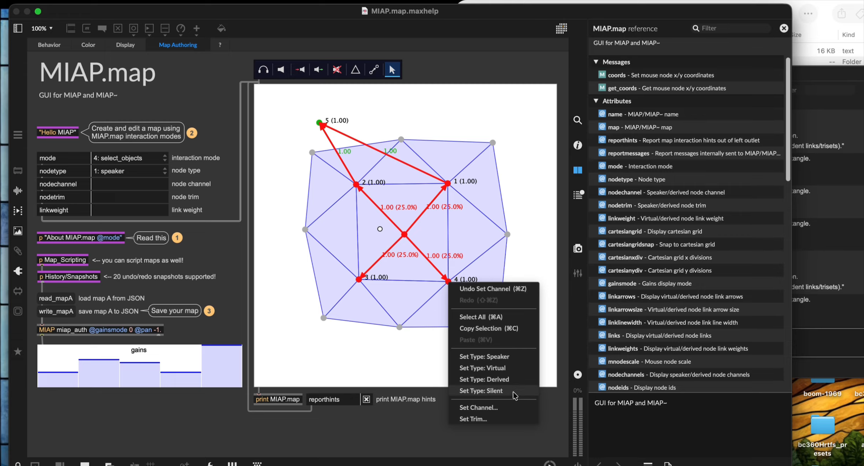
click(477, 419)
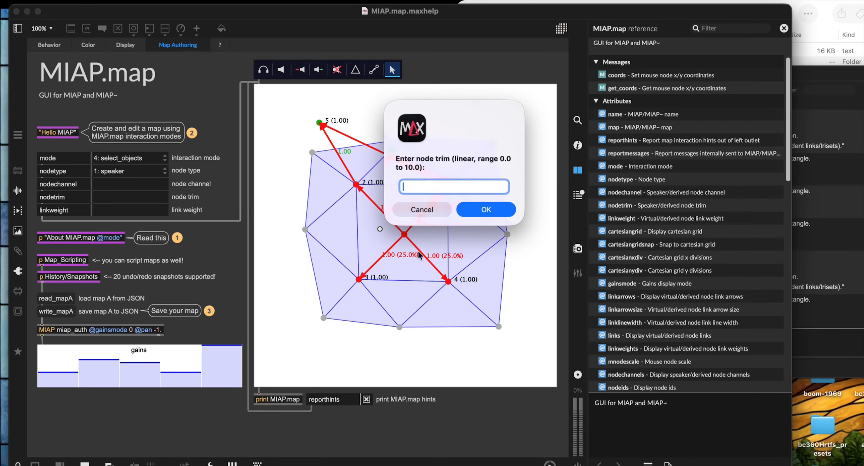
text(.2)
key(Return)
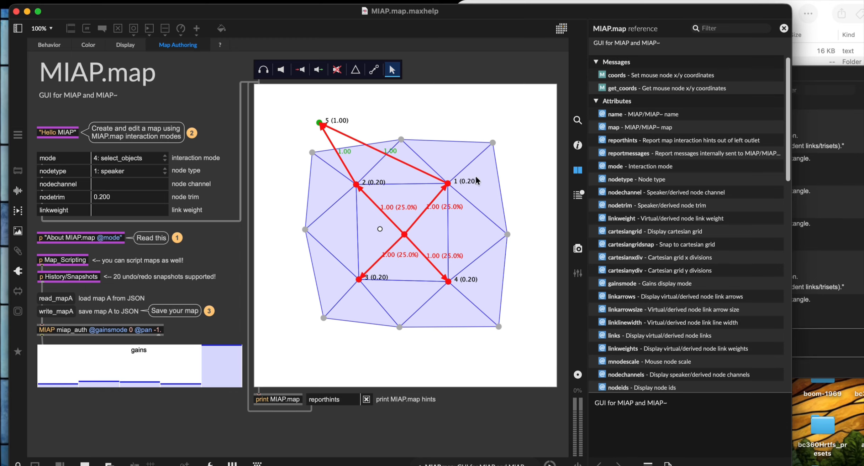
Step: Set derived node 5's trim to 0.5 via Set Trim…, then reselect the node
right_click(319, 123)
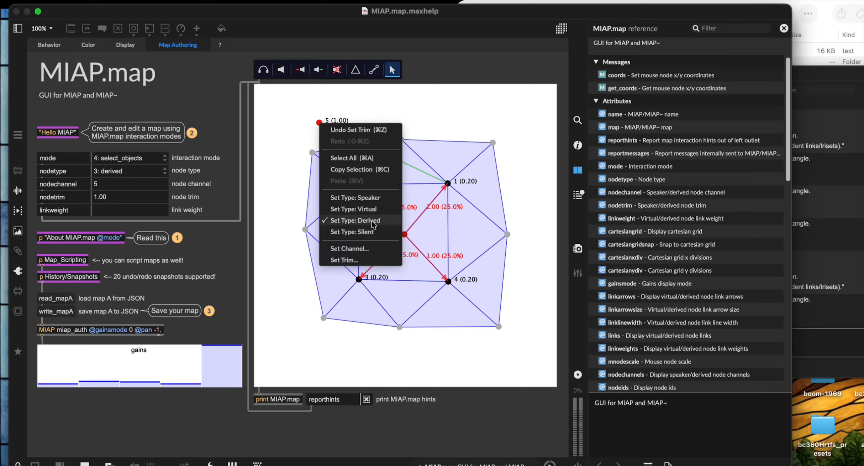
click(349, 260)
text(0.5)
key(Return)
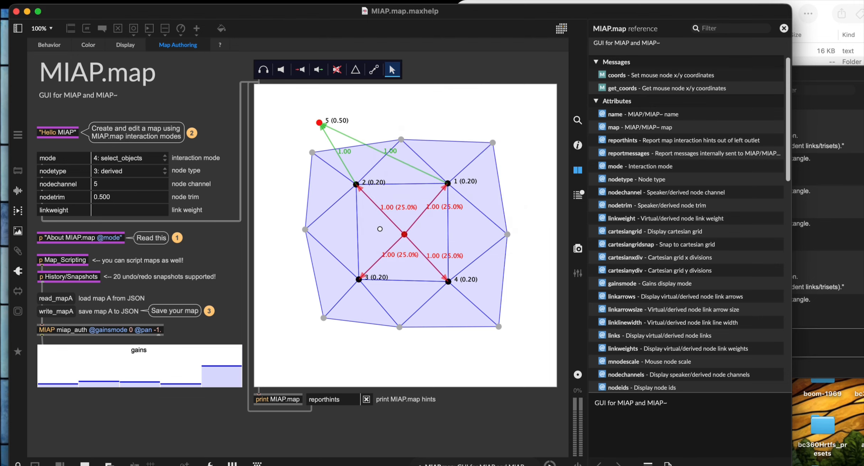
click(312, 126)
click(319, 121)
Step: Replace node 5's trim with .2 in the nodetrim field and check its options
triple_click(99, 197)
text(.2)
key(Return)
click(309, 123)
right_click(319, 122)
click(221, 139)
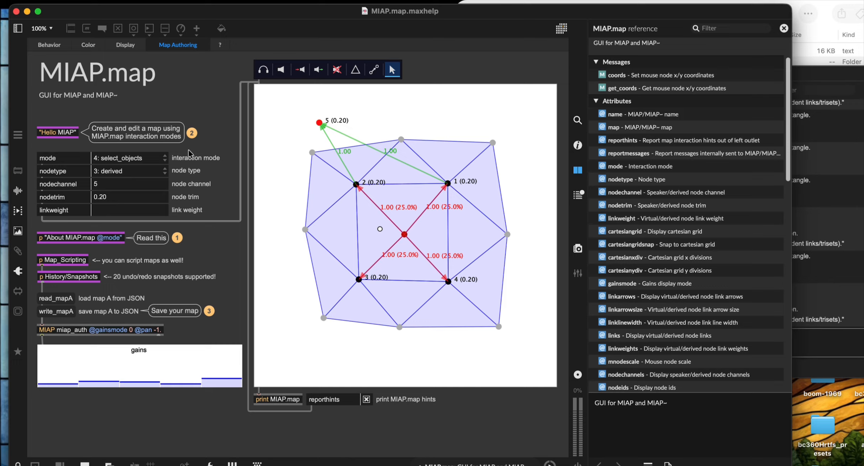
click(458, 100)
Step: Try selecting node 5's links and the inner nodes, then close the link options unchanged
click(339, 156)
shift+click(368, 144)
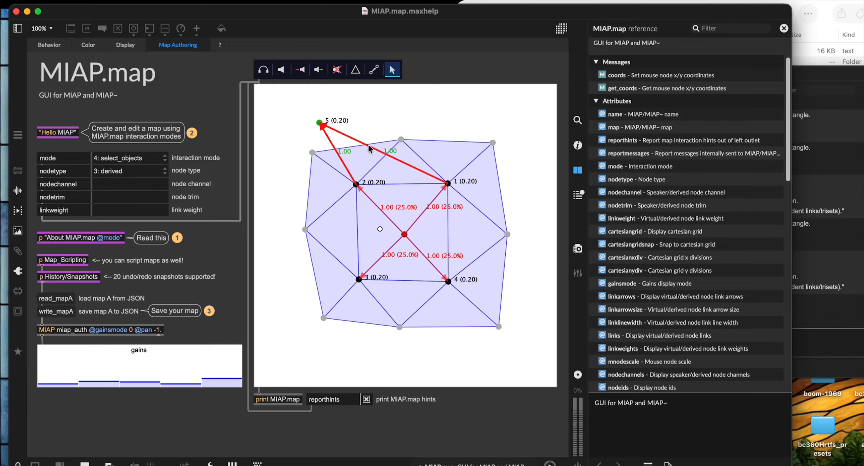
drag(285, 134, 523, 337)
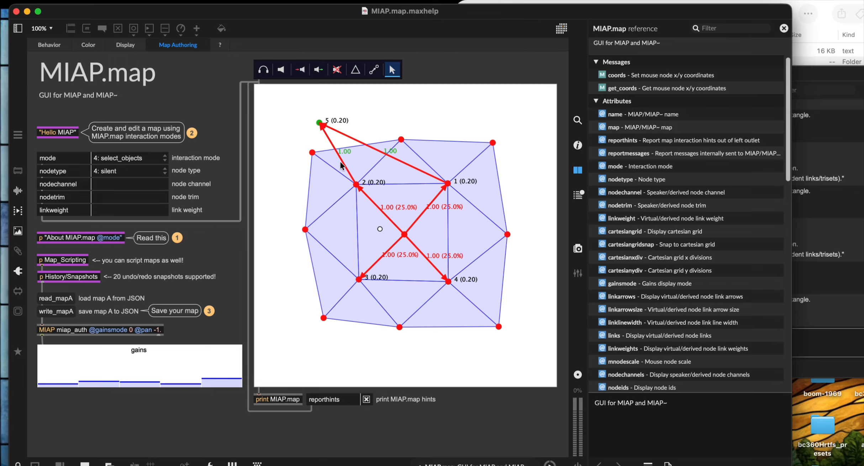
drag(317, 140, 468, 274)
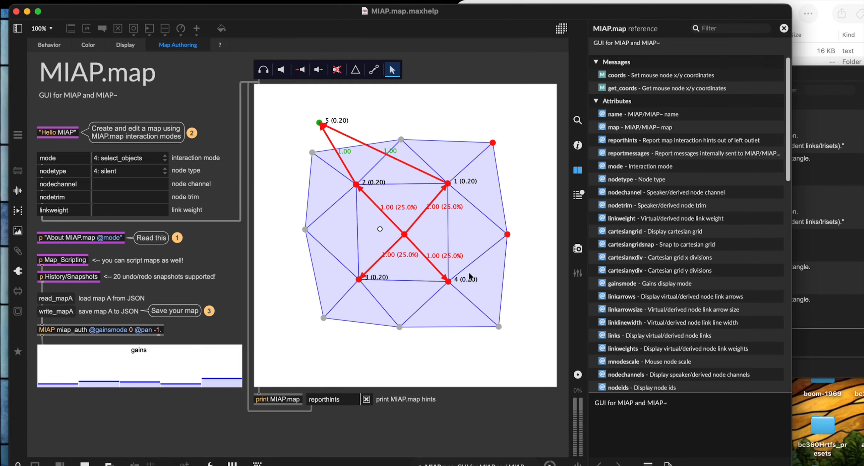
right_click(389, 221)
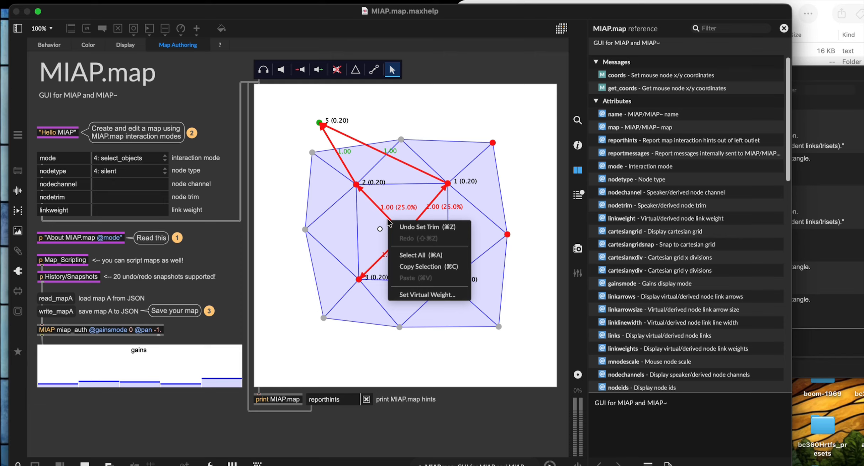
click(426, 295)
right_click(357, 141)
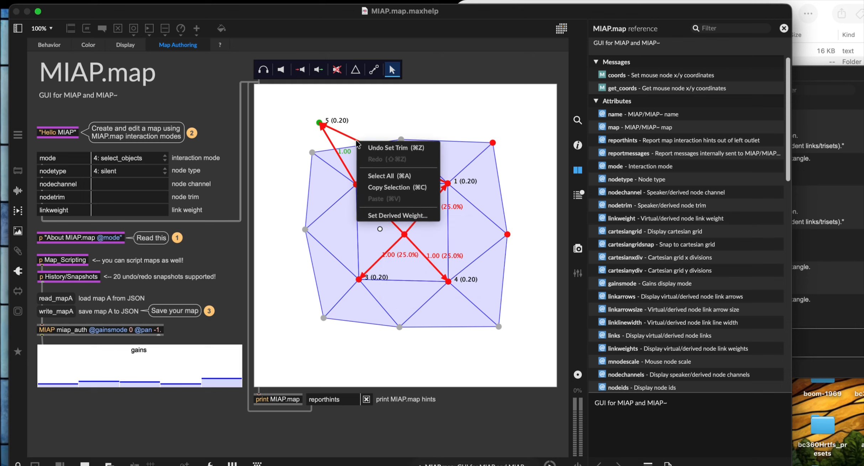
click(288, 129)
Step: Set derived node 5's two links to a weight of 0.3
click(320, 137)
drag(293, 131, 357, 135)
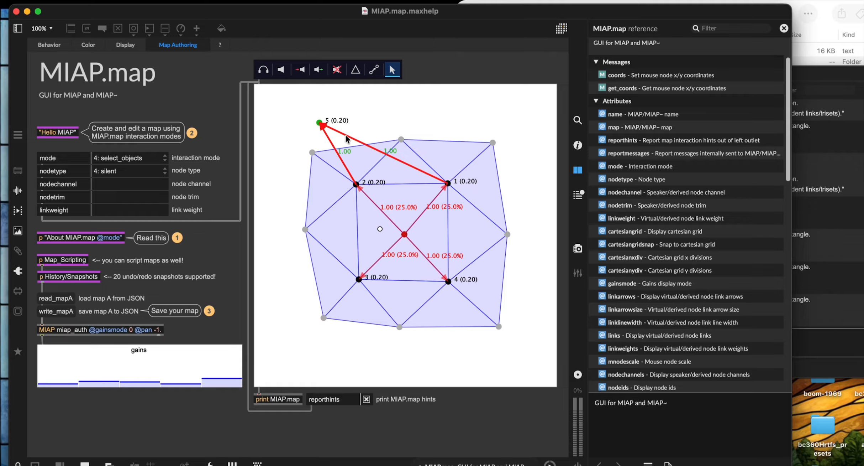
right_click(346, 138)
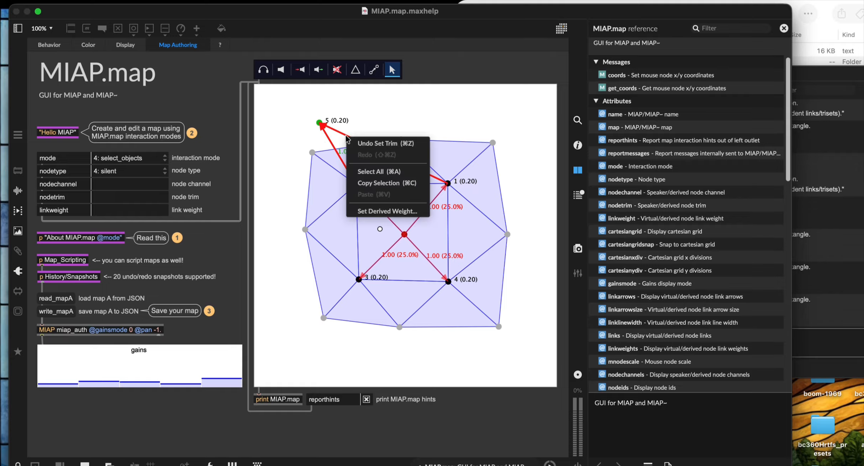
click(388, 211)
key(BackSpace)
text(.)
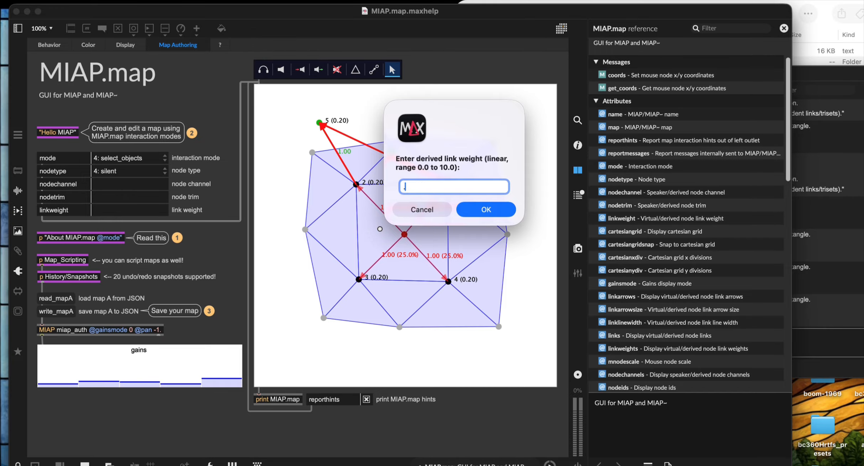
text(3)
key(Return)
click(354, 207)
Step: Give the central virtual node's four links a weight of 0.10, then deselect it
drag(368, 205, 455, 289)
right_click(415, 244)
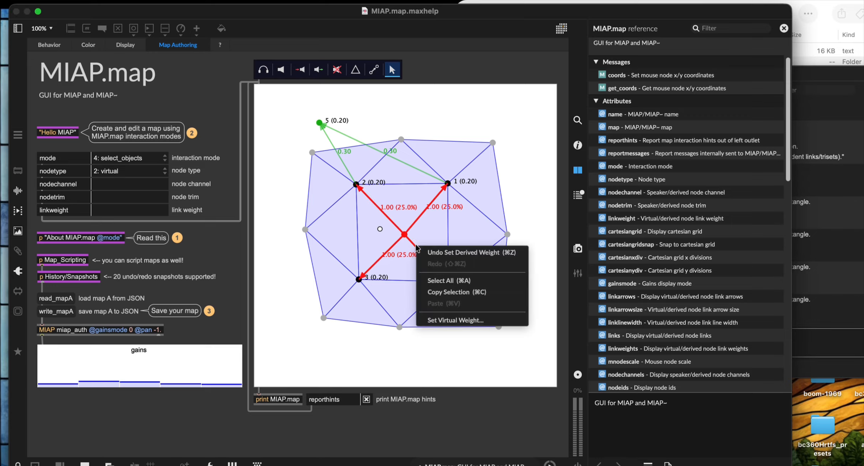
click(459, 319)
text(0.1)
key(Return)
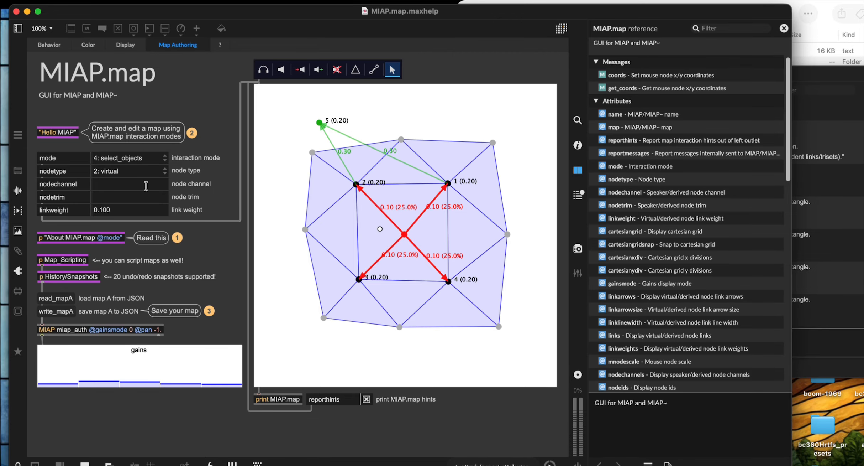
click(299, 144)
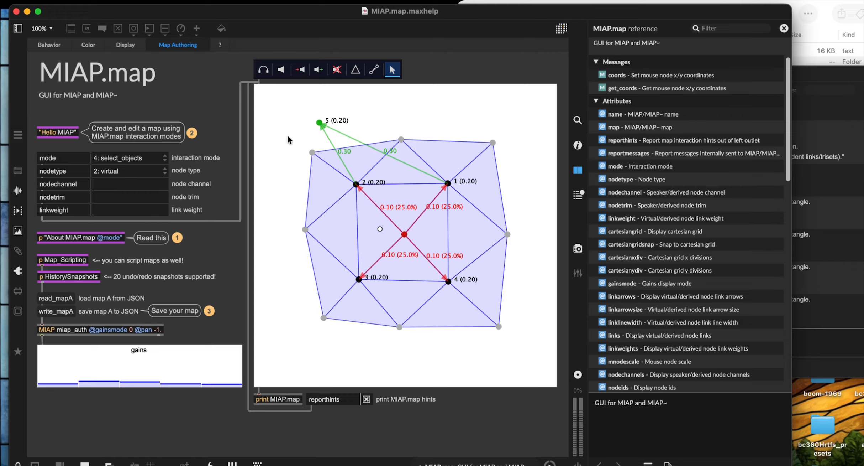
Step: Marquee-select and deselect the map, trying the context menu's Select All command
drag(277, 109, 532, 361)
click(300, 135)
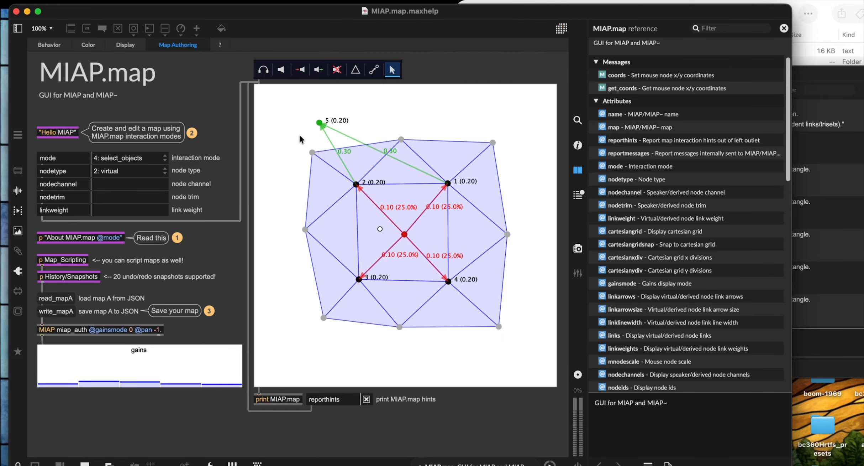
right_click(300, 136)
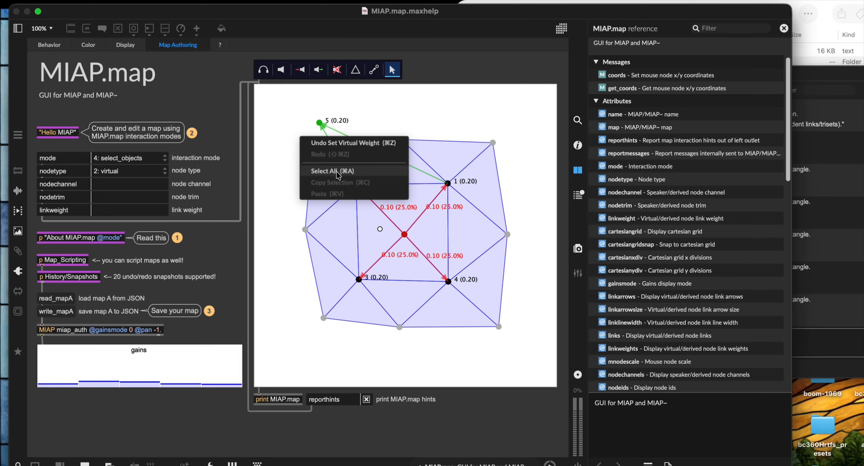
click(338, 172)
click(294, 133)
right_click(295, 137)
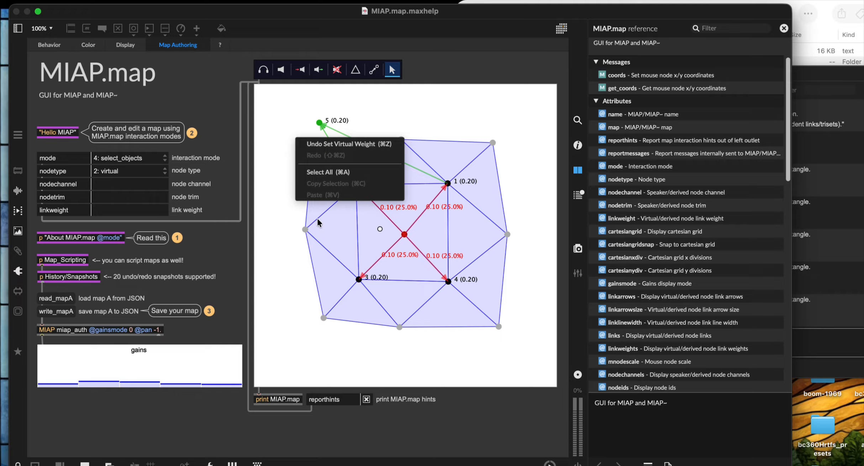
click(448, 120)
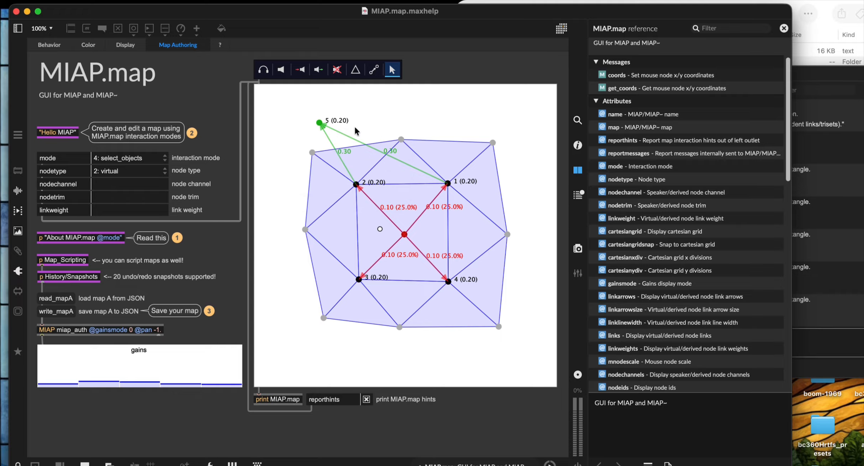
Step: Dismiss the map's edit menu, then select every node and link with Cmd+A
right_click(289, 126)
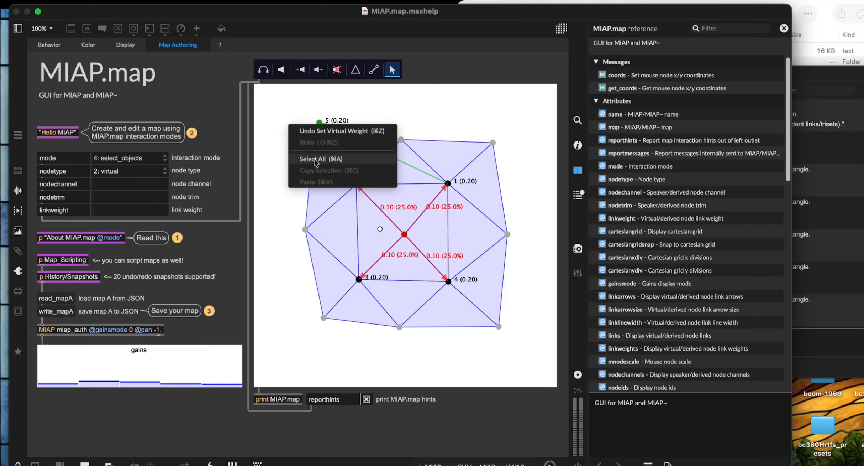
click(292, 121)
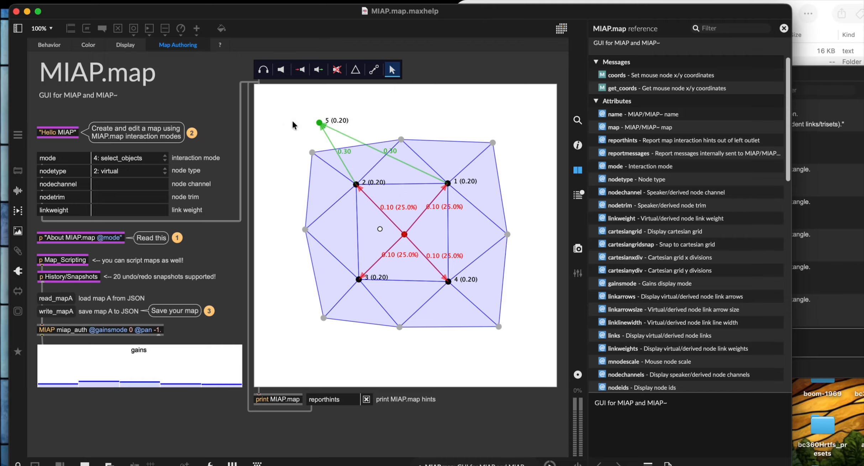
right_click(289, 127)
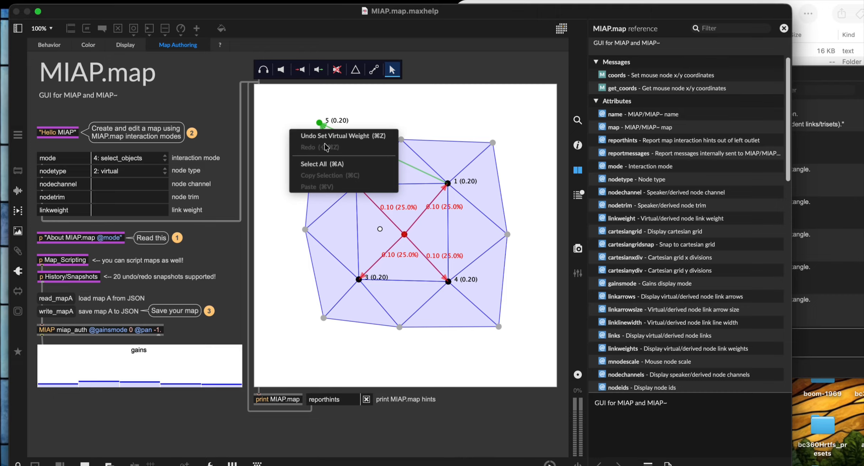
click(272, 122)
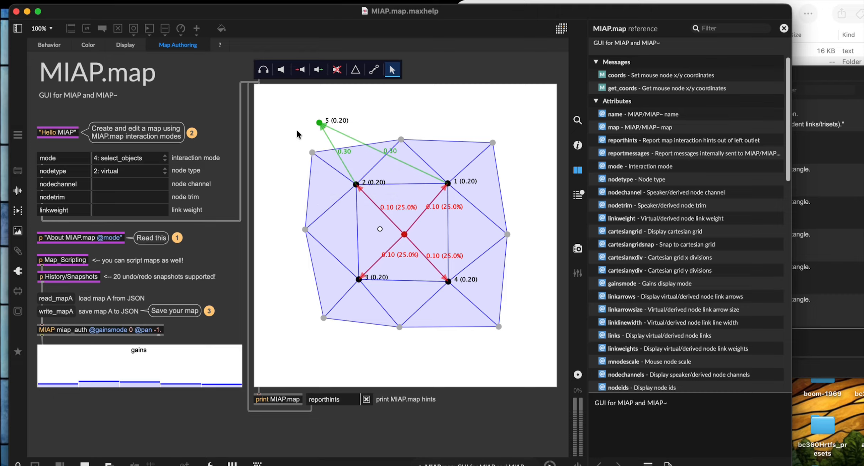
key(super+a)
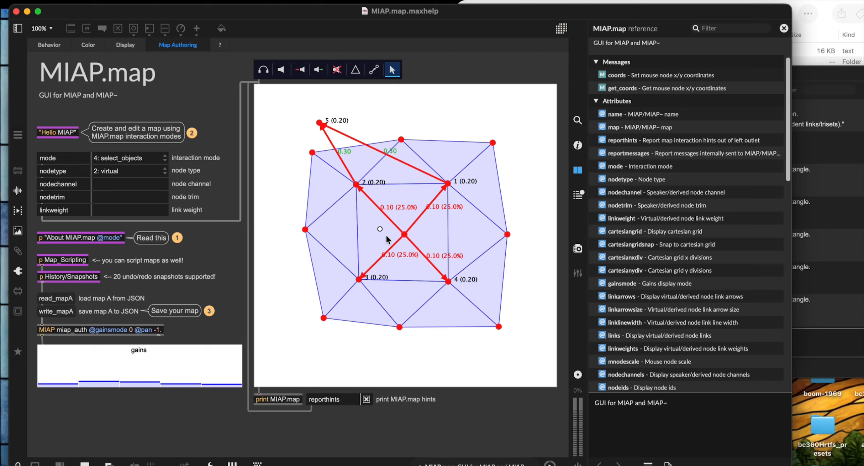
Step: Delete the entire map, then restore it with Undo Delete Selection
key(BackSpace)
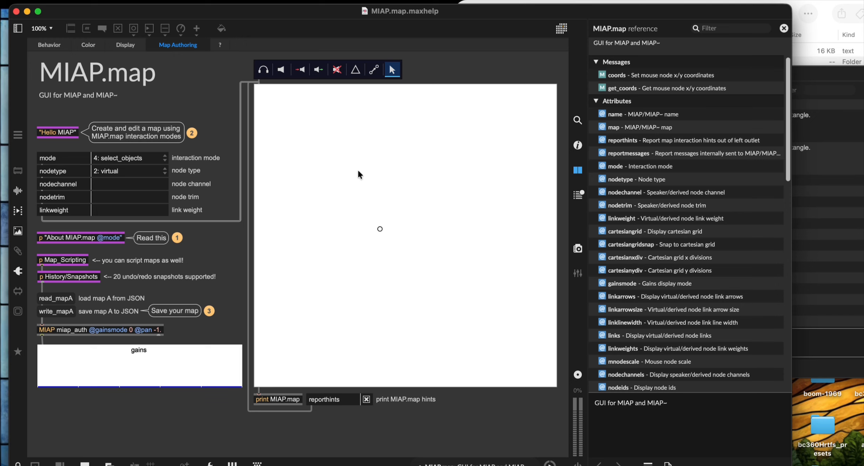
right_click(335, 165)
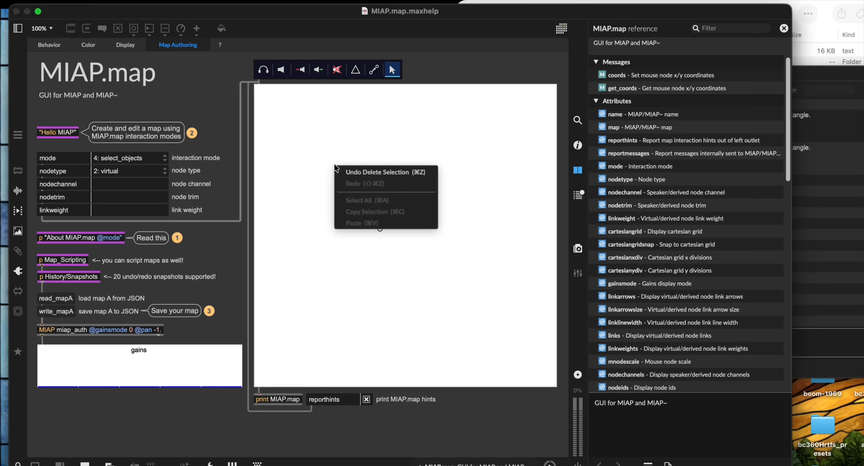
click(370, 173)
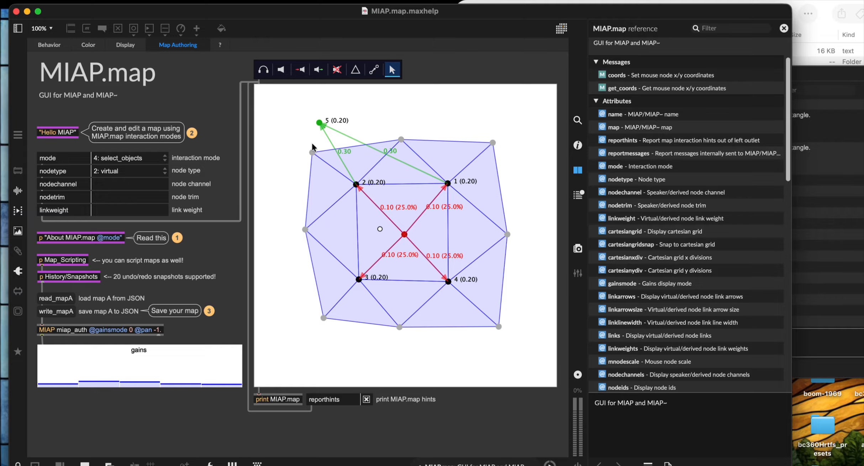
right_click(325, 142)
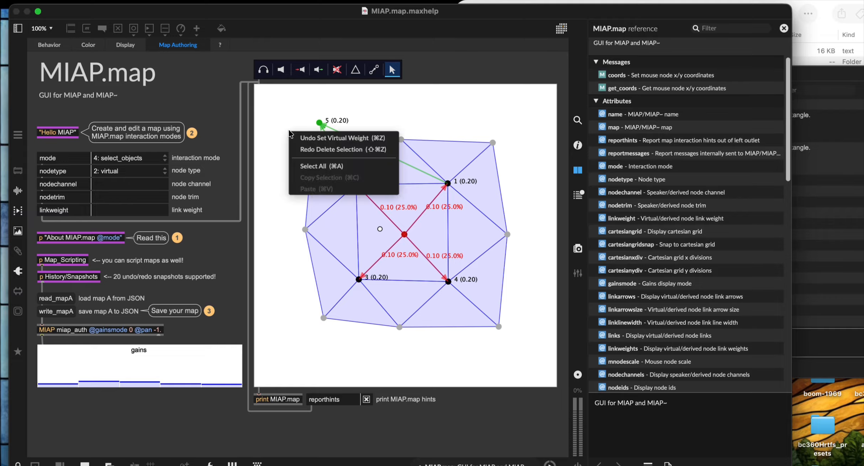
click(324, 142)
Step: Step through undo and redo history until the original map and link weights return
right_click(305, 136)
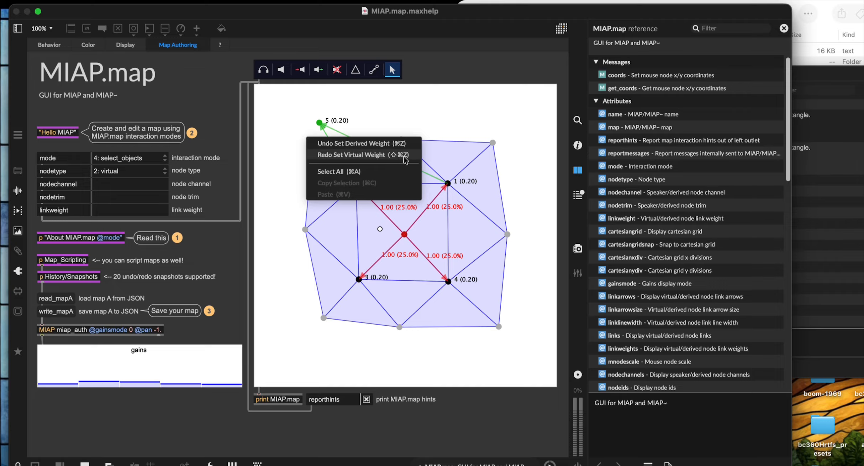
click(293, 126)
key(super+z)
key(super+z)
key(super+z)
key(super+z)
key(super+z)
key(super+z)
key(super+z)
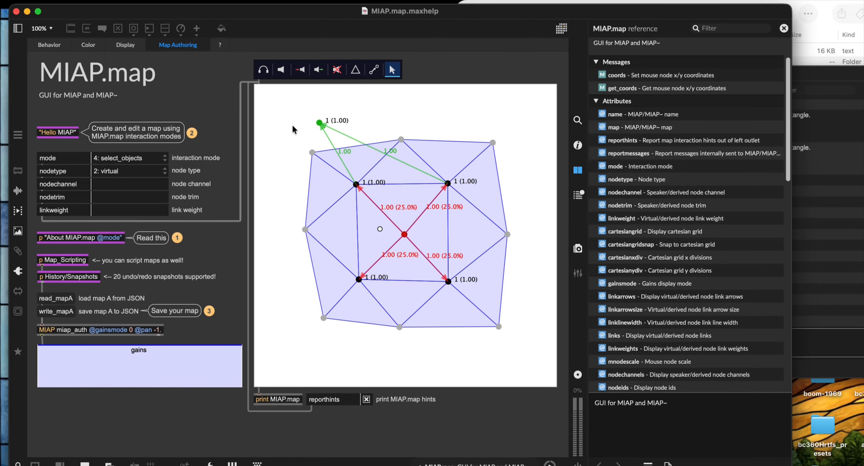
key(super+z)
key(super+z)
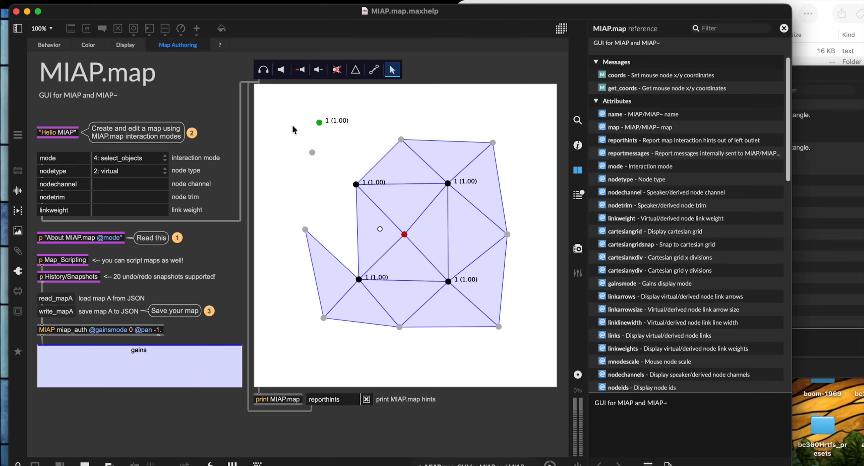
key(super+shift+z)
key(super+shift+z)
key(super+shift+z)
key(super+shift+z)
key(super+shift+z)
key(super+shift+z)
key(super+shift+z)
key(super+shift+z)
key(super+shift+z)
key(super+shift+z)
key(super+shift+z)
key(super+shift+z)
key(super+shift+z)
key(super+shift+z)
key(super+shift+z)
key(super+shift+z)
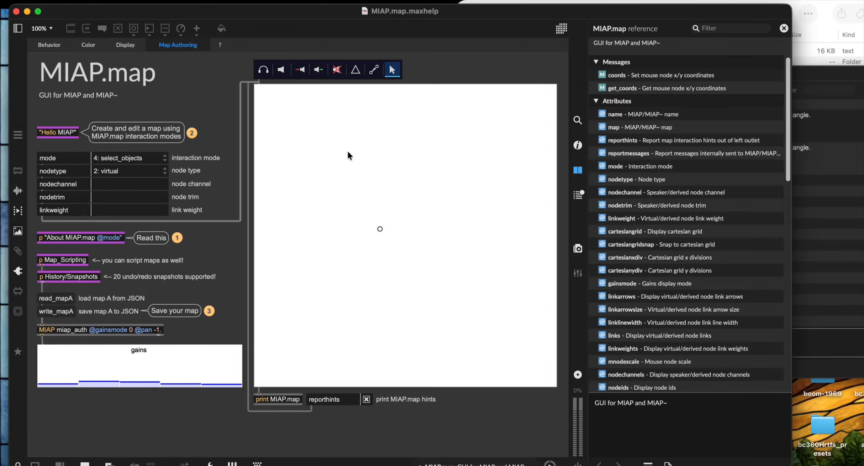
key(super+z)
right_click(374, 113)
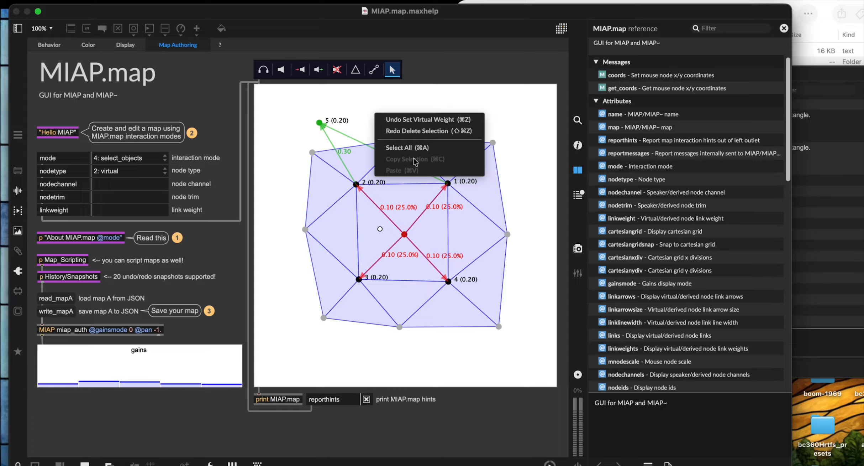
click(357, 98)
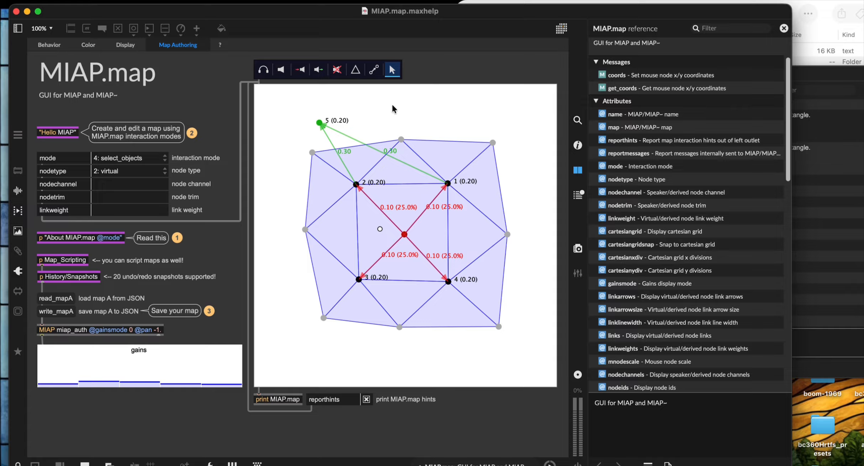
Step: Clear the selection and cycle through the speaker, virtual, derived and triangle creation modes
drag(295, 105, 543, 353)
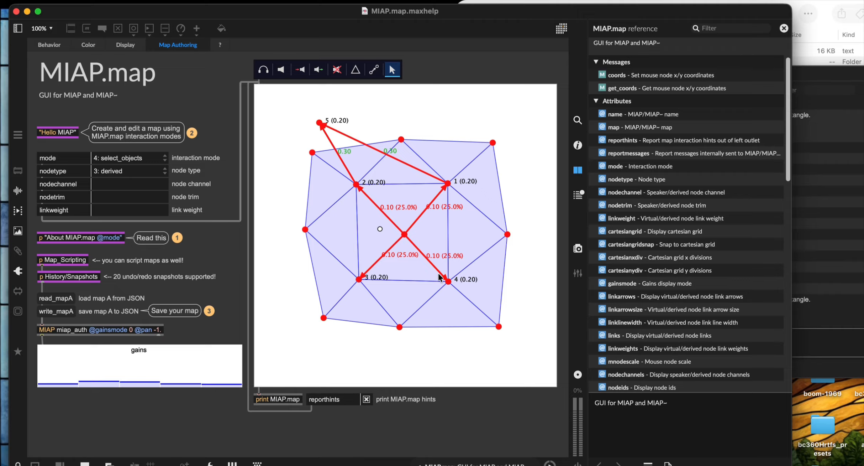
click(363, 111)
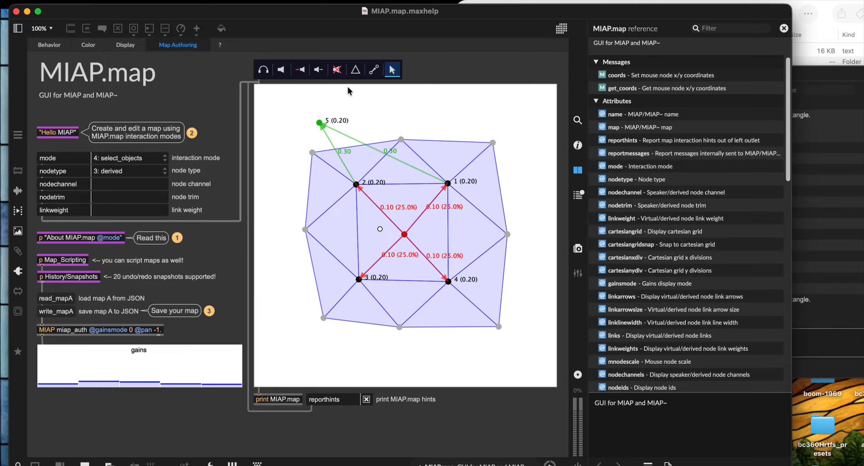
click(281, 69)
click(300, 70)
click(318, 69)
click(355, 69)
Step: Check the undo/redo menu, pick the speaker tool, then return to object selection
right_click(356, 111)
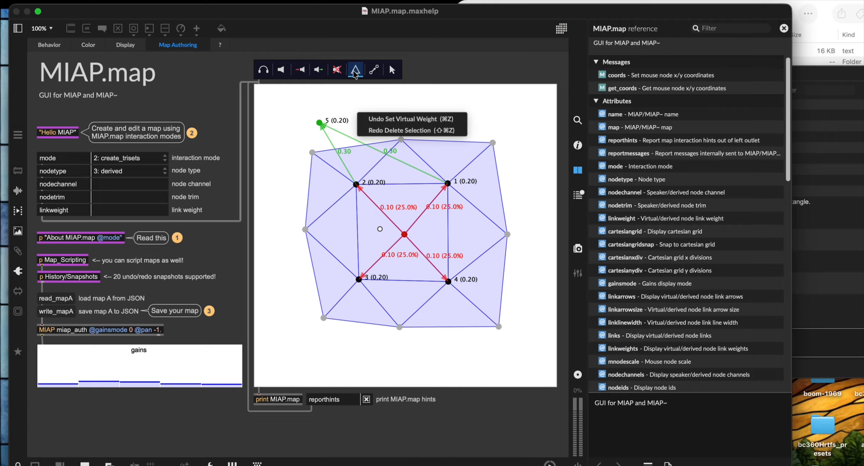
click(354, 95)
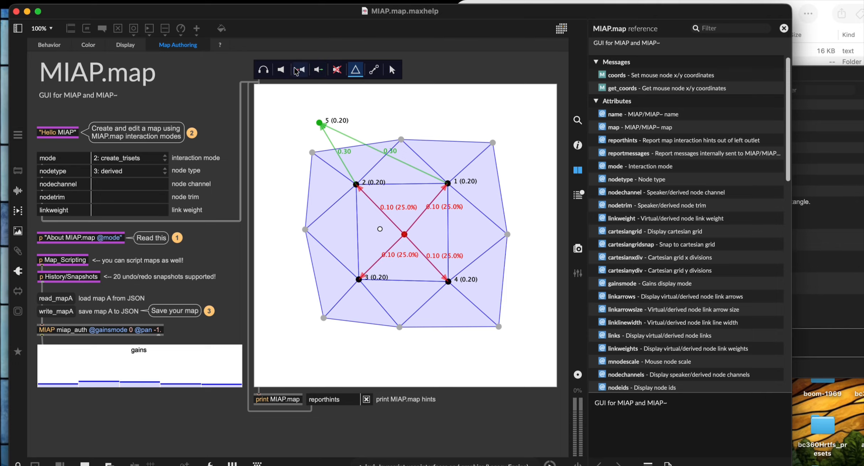
click(281, 70)
right_click(286, 137)
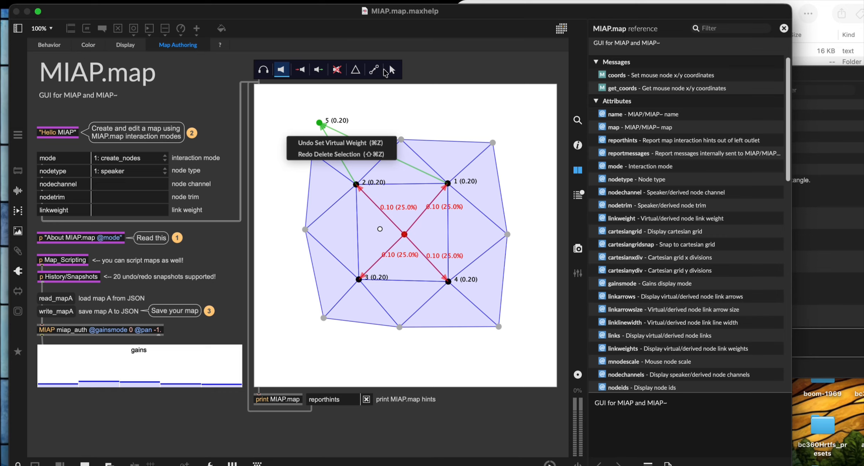
click(392, 70)
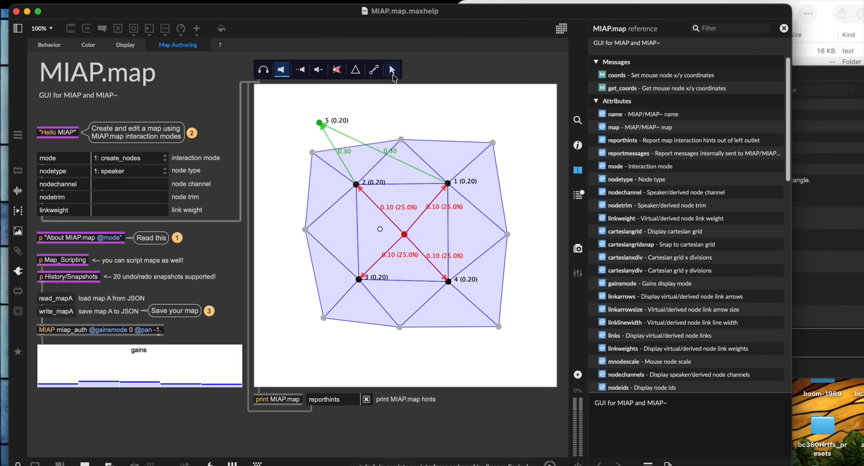
Step: Delete every node and link, then place speaker node 1 near the top-left corner
right_click(401, 139)
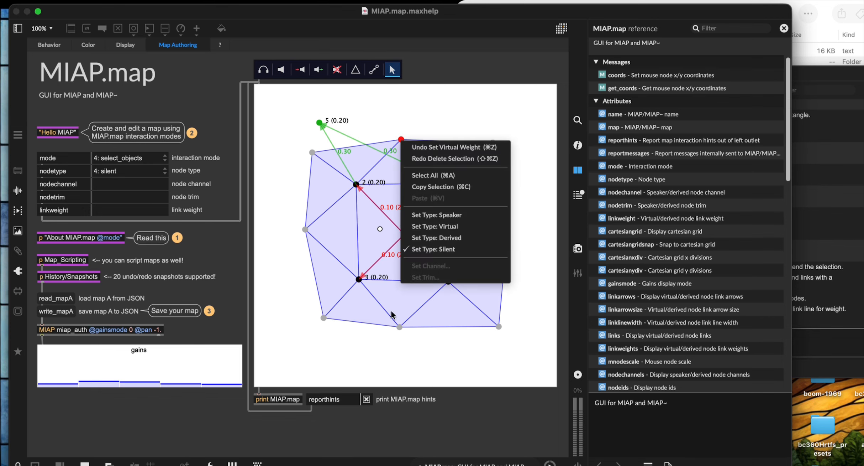
click(412, 100)
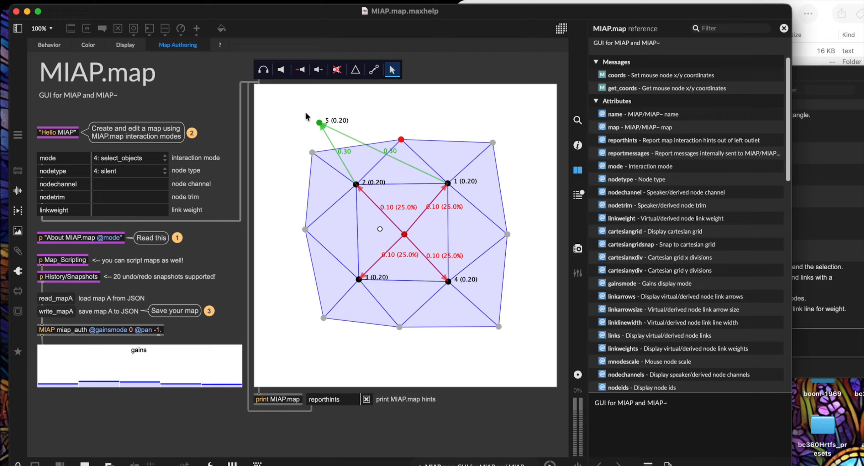
drag(300, 113, 538, 336)
key(BackSpace)
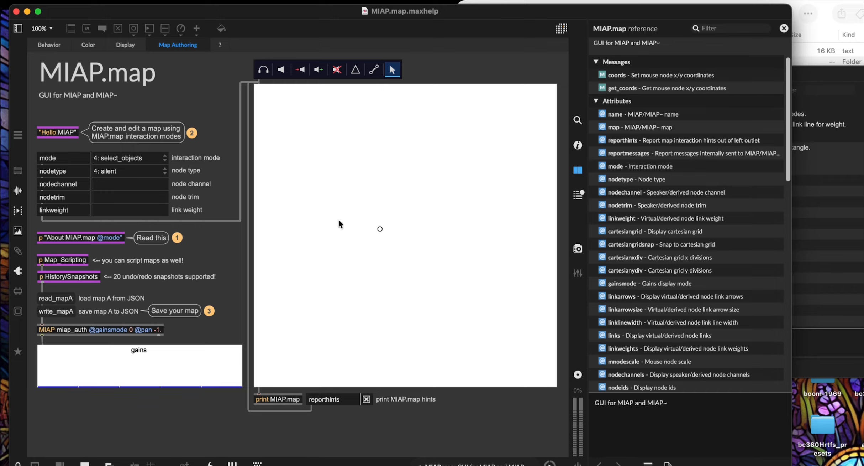
click(282, 69)
click(279, 108)
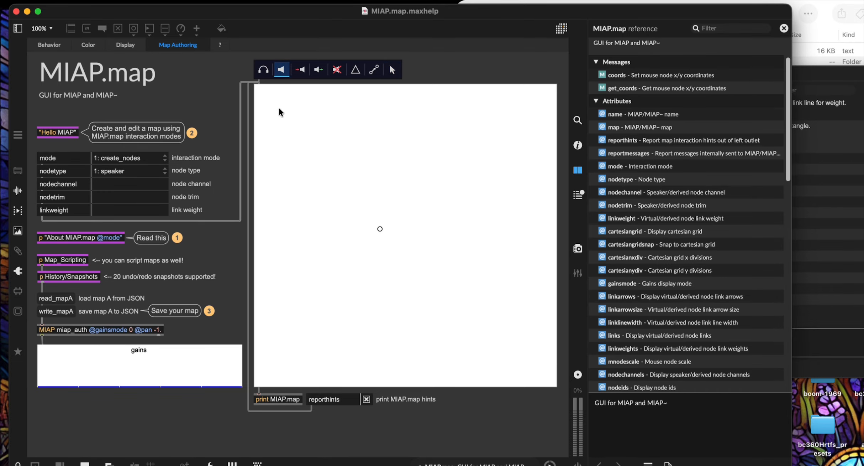
Step: Add two more speaker nodes and join all three into a triangle set
click(303, 128)
click(276, 134)
click(356, 69)
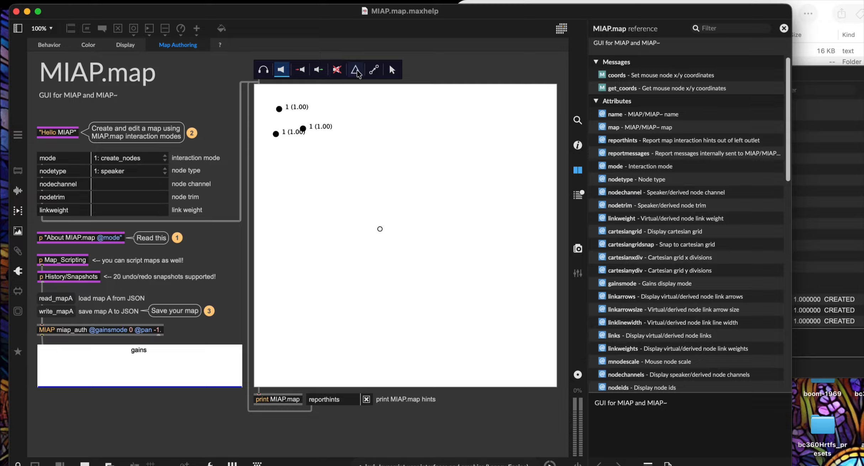
click(288, 124)
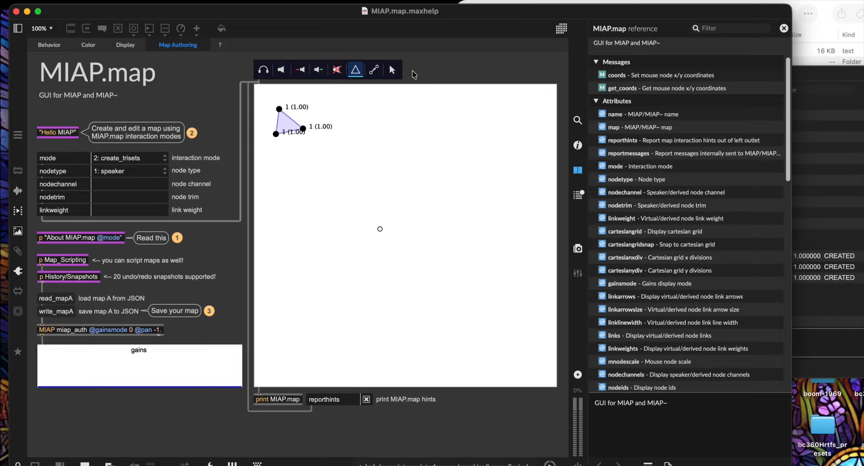
Step: In select_objects mode, select the triangle's three nodes and copy them
click(392, 70)
drag(260, 98, 320, 145)
right_click(290, 123)
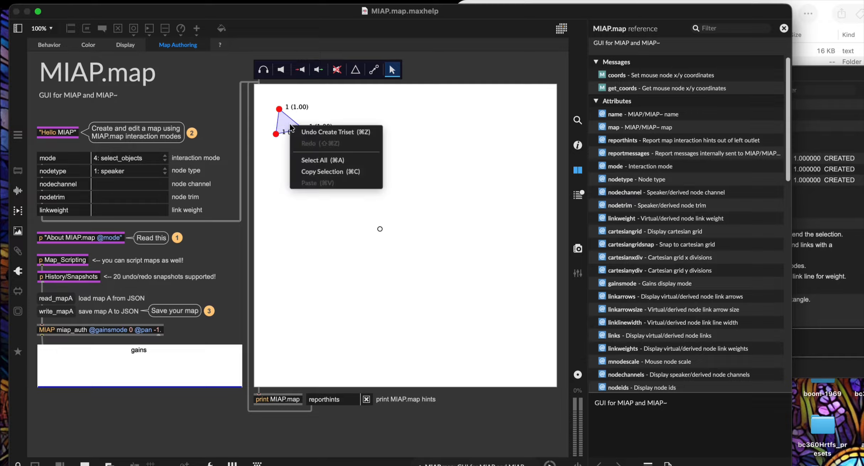
click(319, 171)
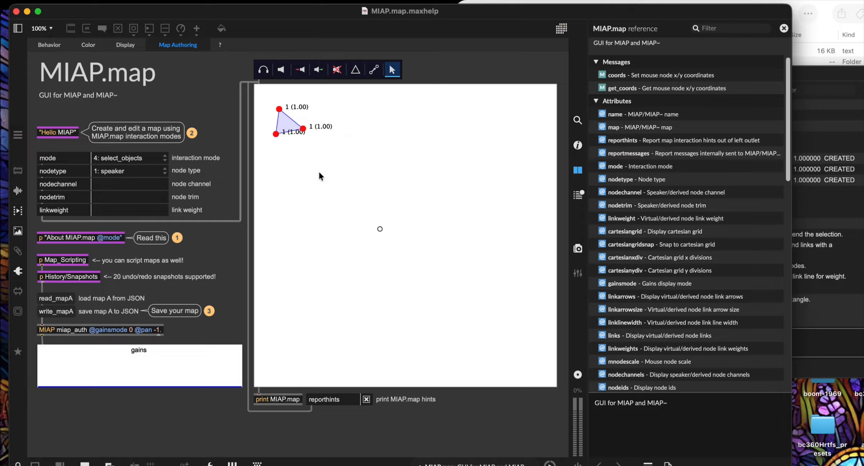
Step: Paste trial copies of the triangle, then undo the pastes
right_click(356, 151)
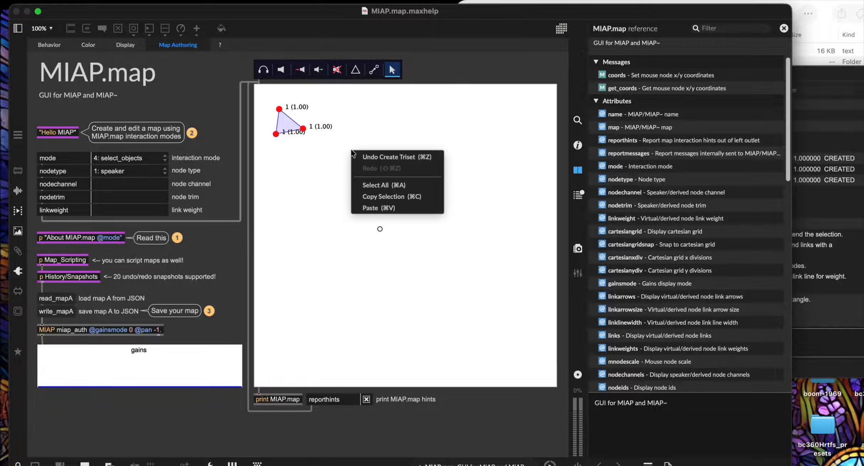
click(378, 208)
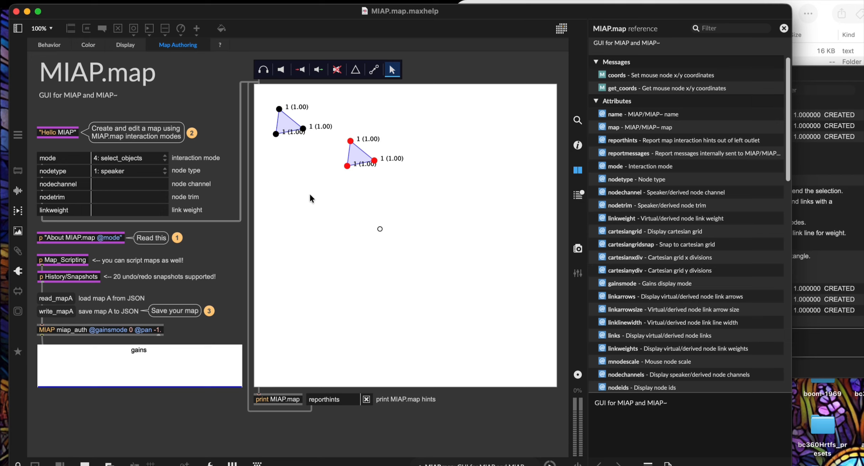
right_click(322, 197)
click(356, 259)
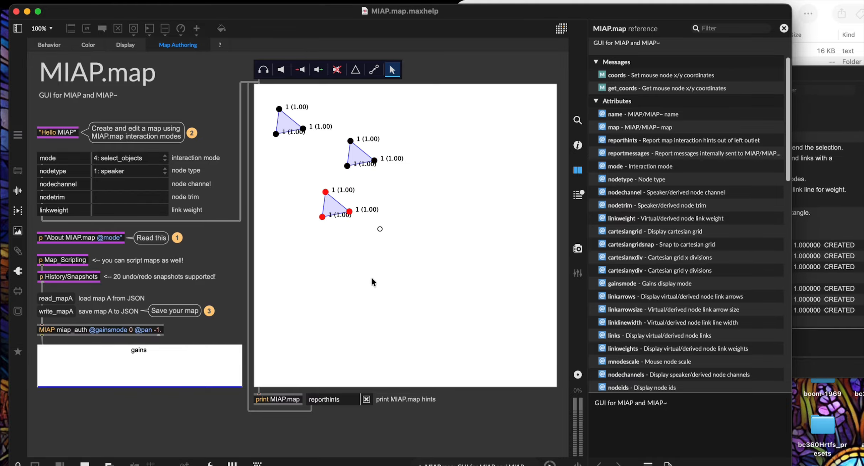
right_click(332, 204)
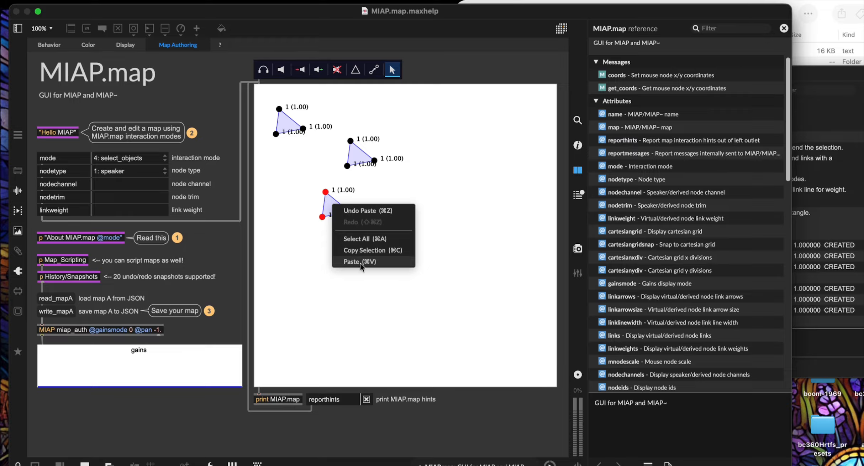
click(308, 273)
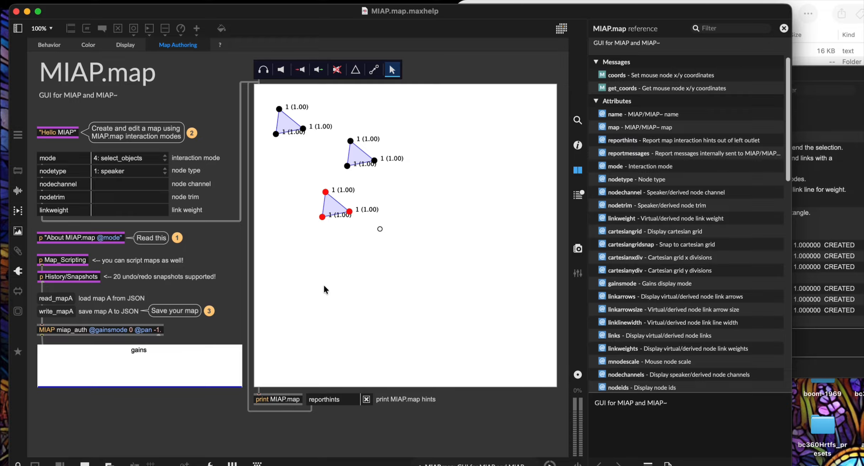
key(super+v)
key(super+v)
key(super+v)
key(super+v)
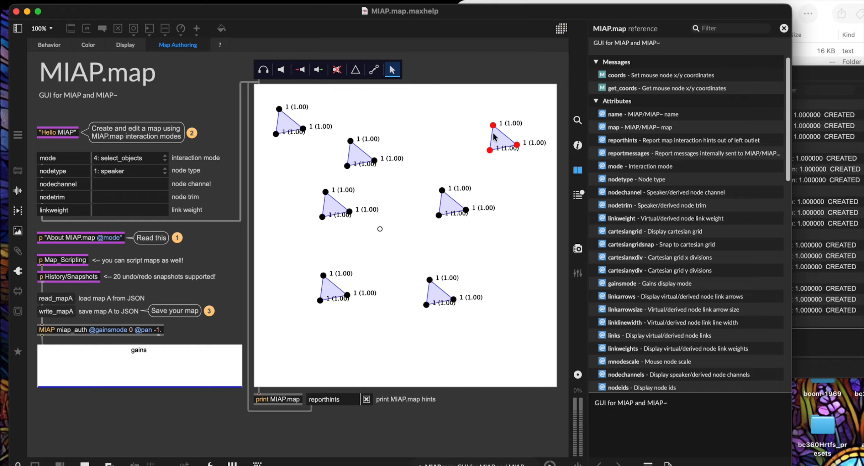
key(super+z)
key(super+z)
key(super+z)
key(super+z)
key(super+z)
key(super+z)
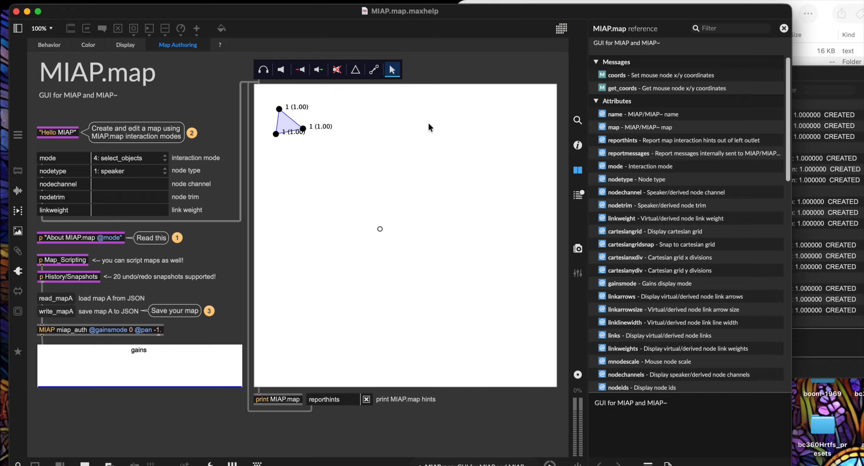
Step: Select the original triangle and paste five copies scattered around the canvas
drag(262, 101, 327, 156)
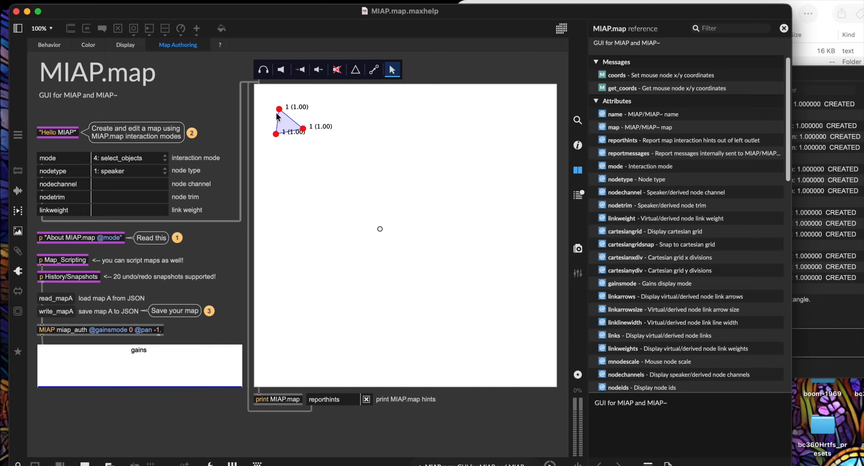
key(super+v)
key(super+v)
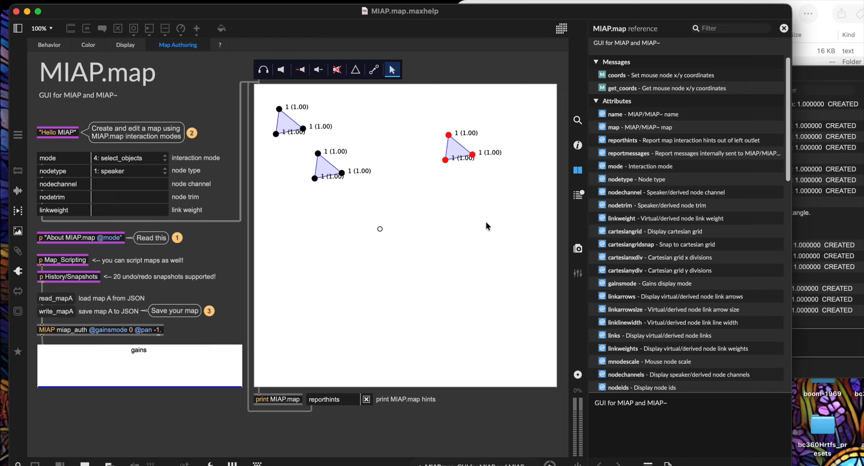
key(super+v)
key(super+v)
key(super+v)
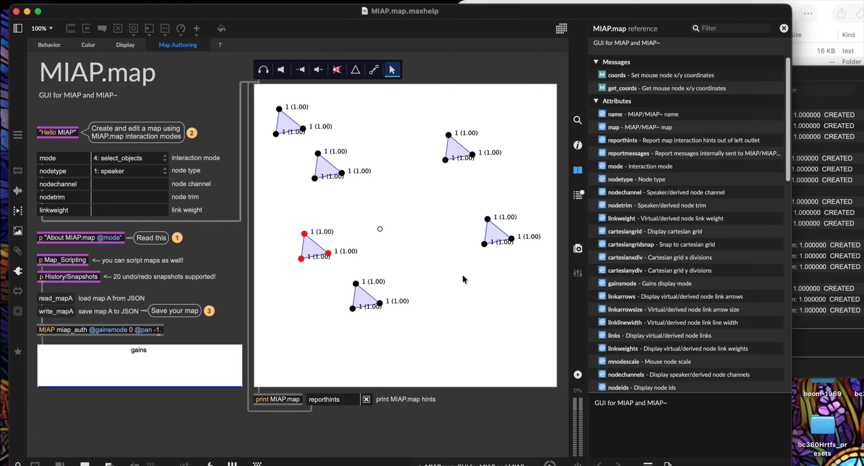
click(527, 335)
right_click(291, 128)
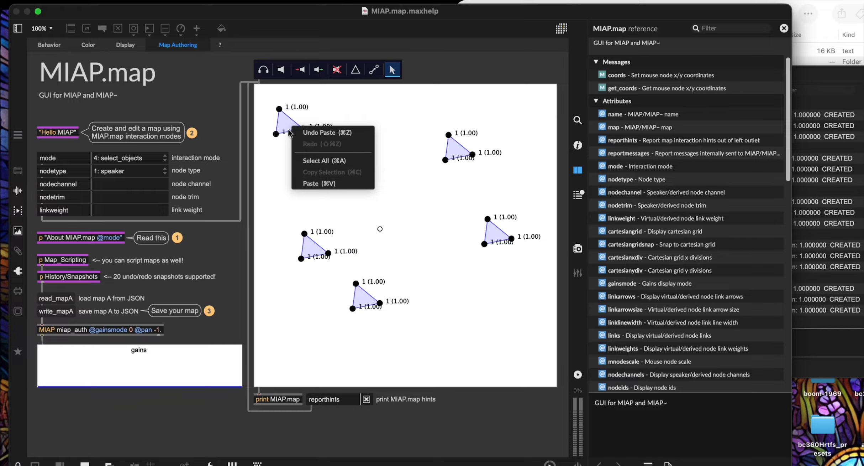
click(437, 73)
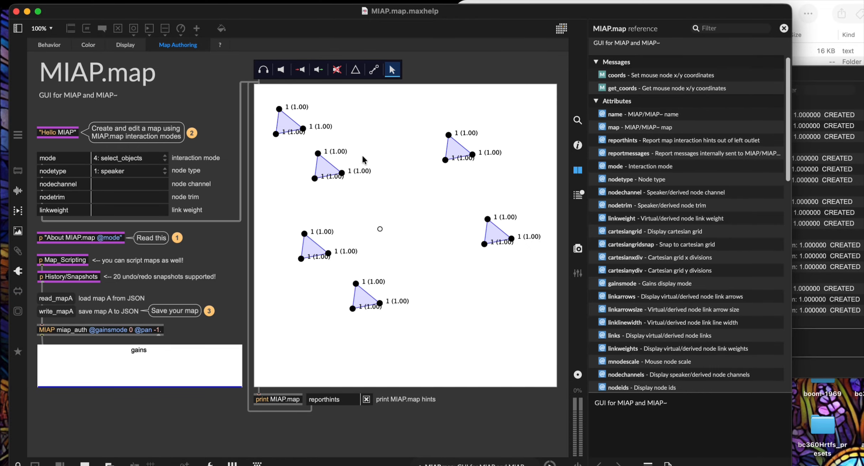
key(super+Tab)
key(super+Tab)
key(super+Tab)
key(super+Tab)
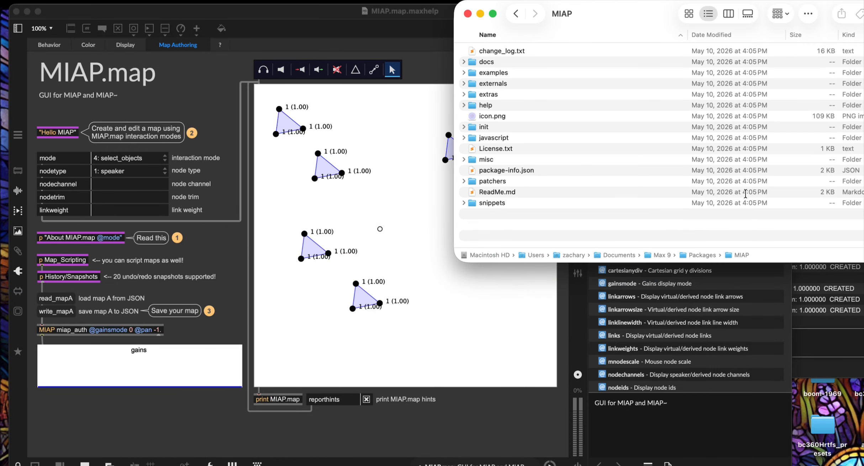
Step: In Finder, expand the misc folder and open MIAP_JSON_Format.html
click(571, 173)
click(463, 159)
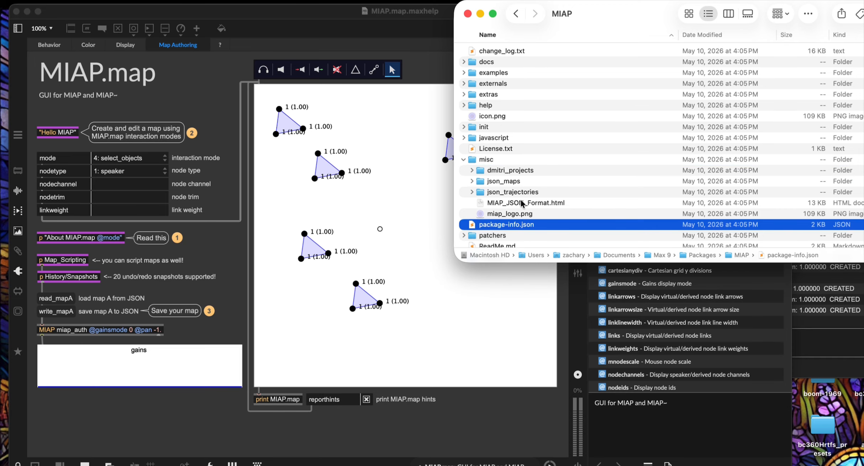
double_click(512, 202)
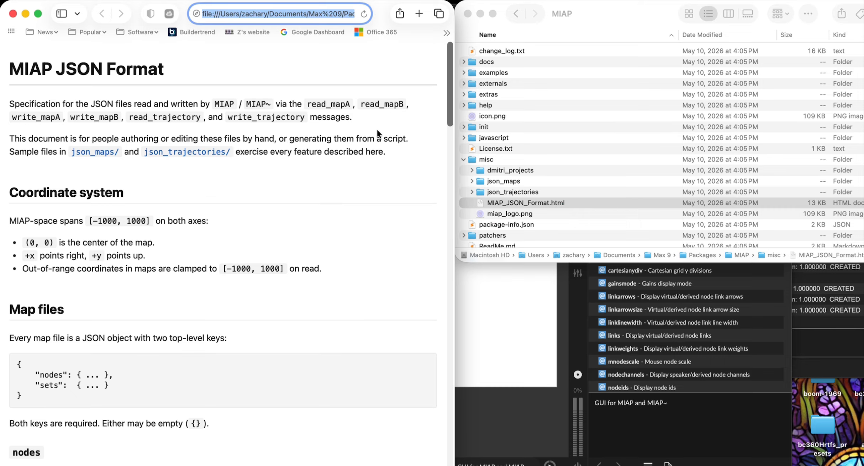
Step: Peek inside the json_maps and json_trajectories folders in Finder
click(472, 181)
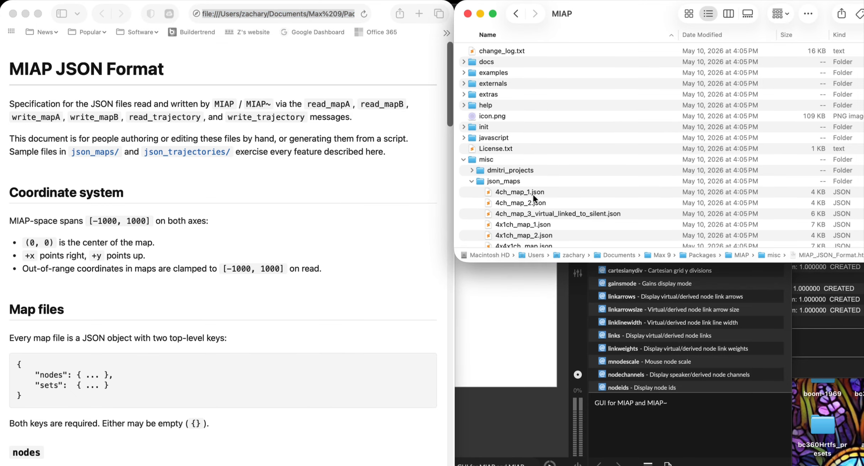
click(472, 178)
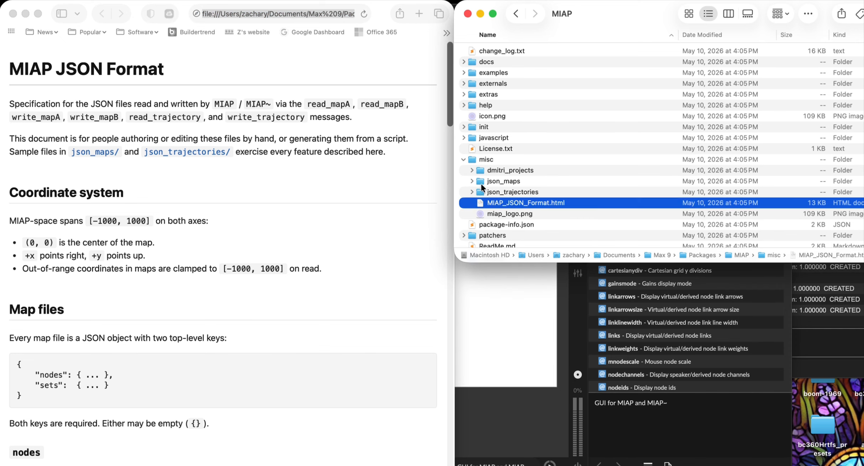
click(473, 192)
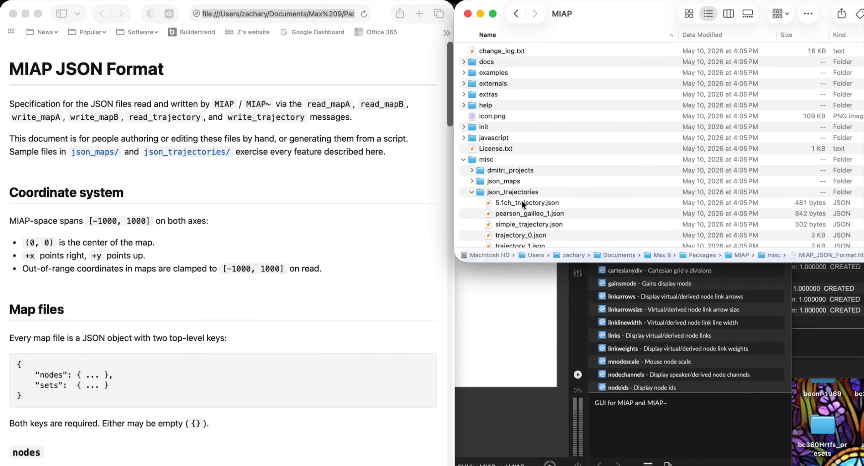
click(471, 192)
Step: Scroll the MIAP JSON Format page down to its editing tips
scroll(169, 122, down, 3)
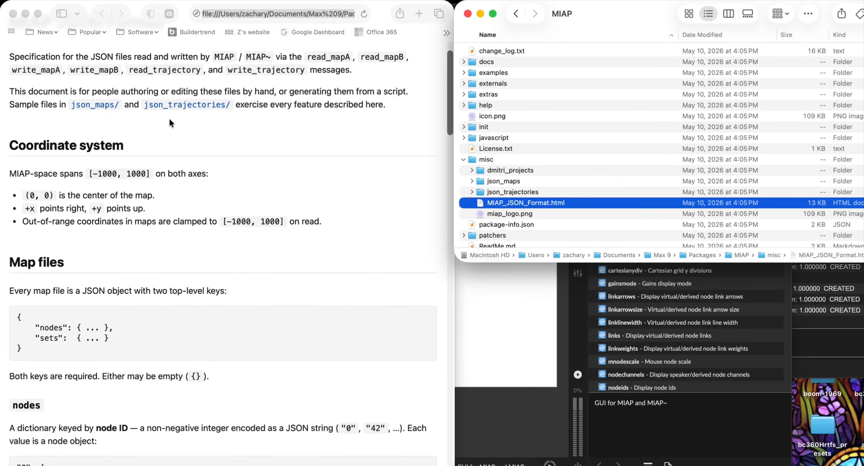
scroll(170, 122, down, 2)
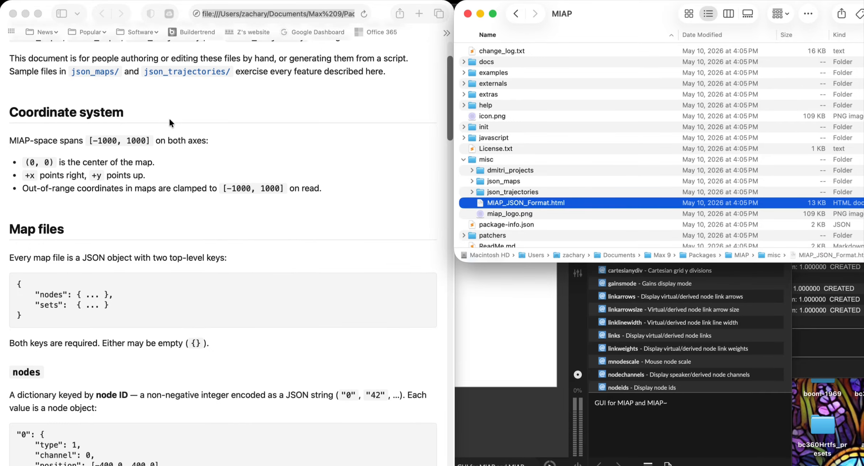
scroll(118, 245, down, 15)
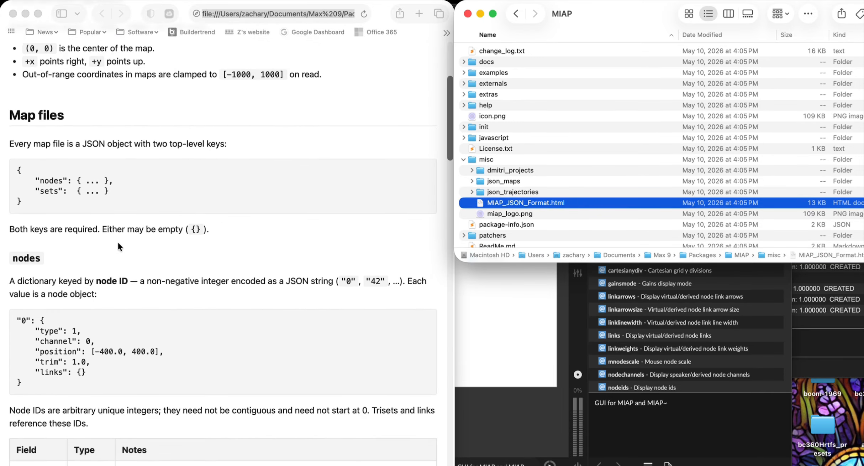
scroll(119, 246, down, 15)
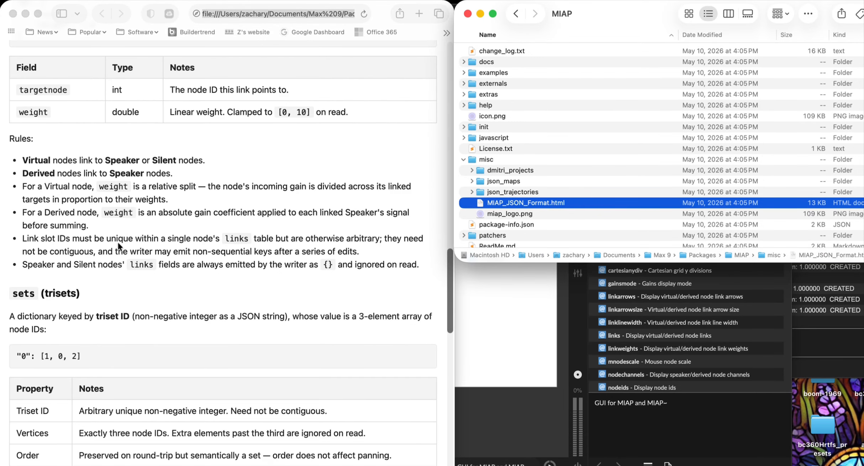
scroll(118, 241, down, 15)
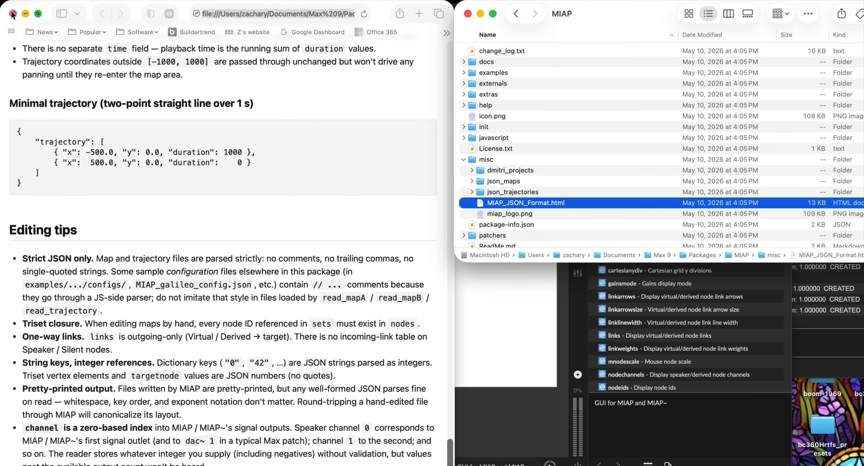
click(16, 18)
Step: Close the JSON Format page, collapse misc, and close the MIAP.map help patch
click(13, 14)
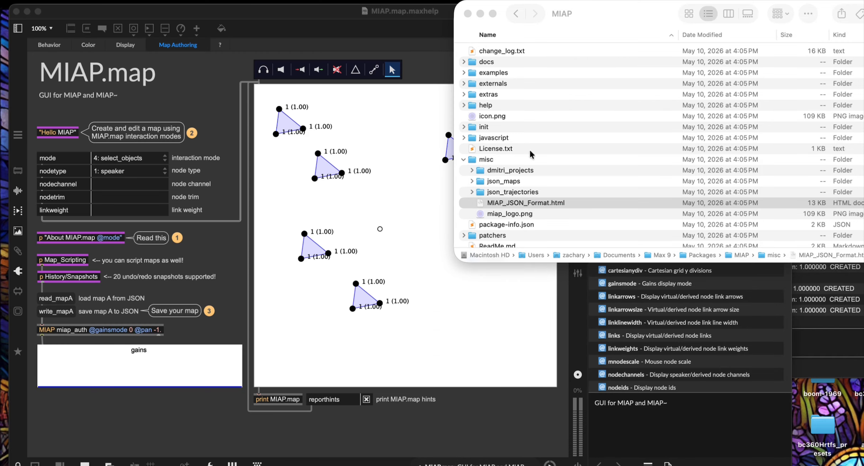
click(465, 159)
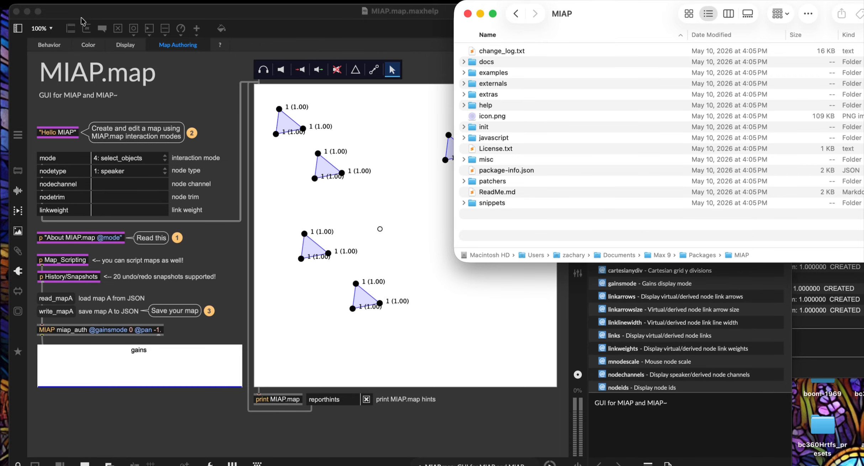
click(16, 11)
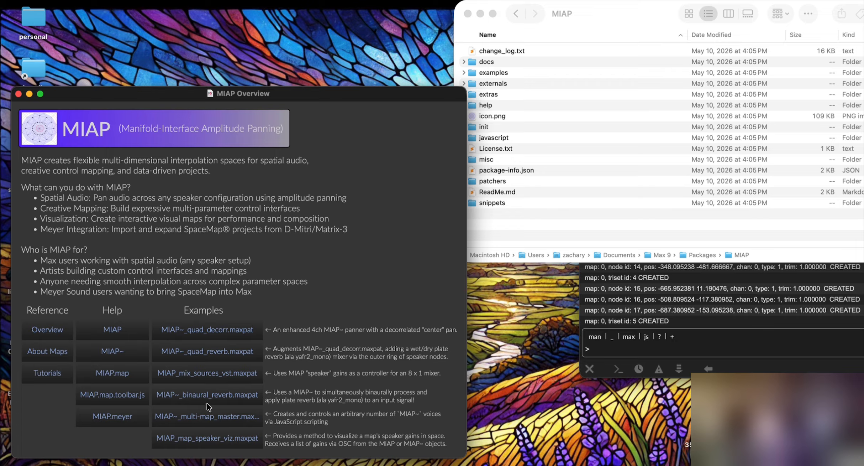
Step: Open README.md from examples > MIAP~_multi-map_example in Finder
click(515, 88)
double_click(484, 73)
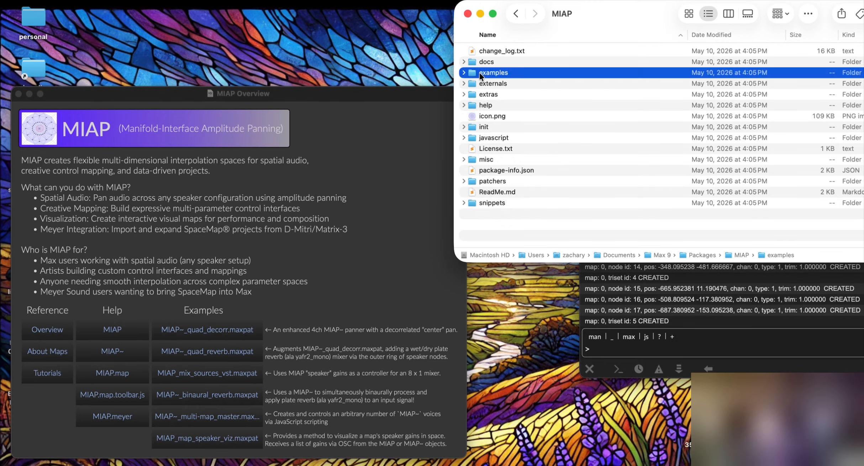
double_click(511, 94)
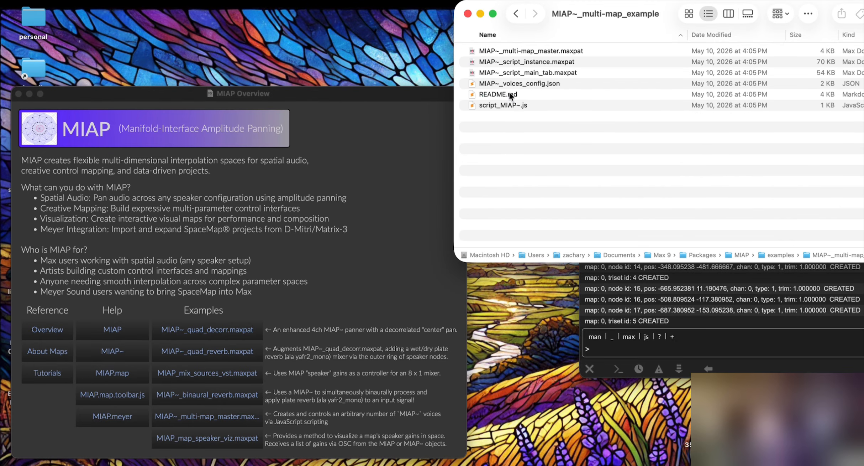
double_click(491, 95)
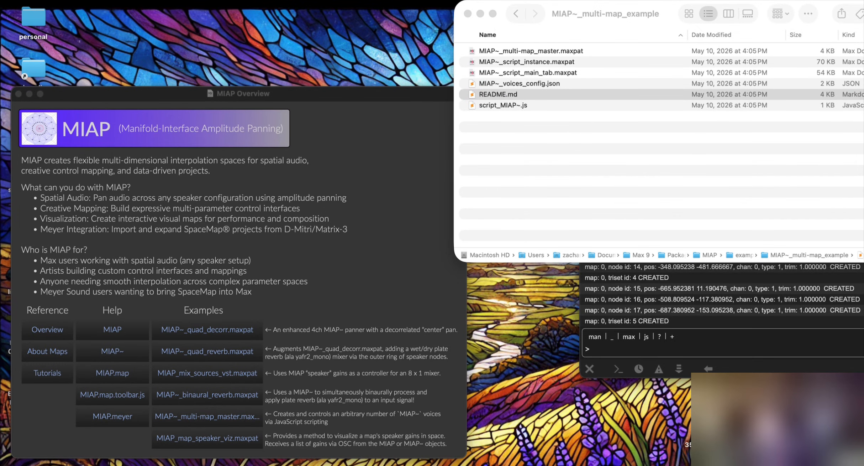
Step: Scroll README.md down to its Files section, then move the window aside and close it
scroll(319, 245, down, 3)
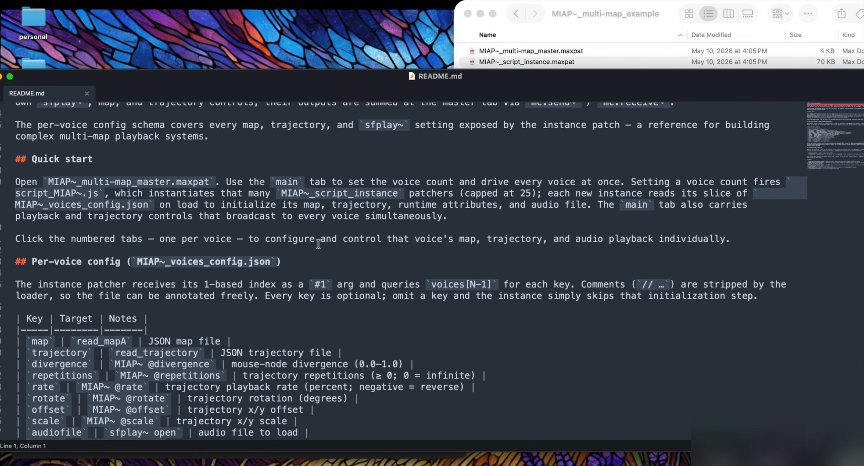
scroll(318, 245, down, 3)
scroll(217, 197, down, 6)
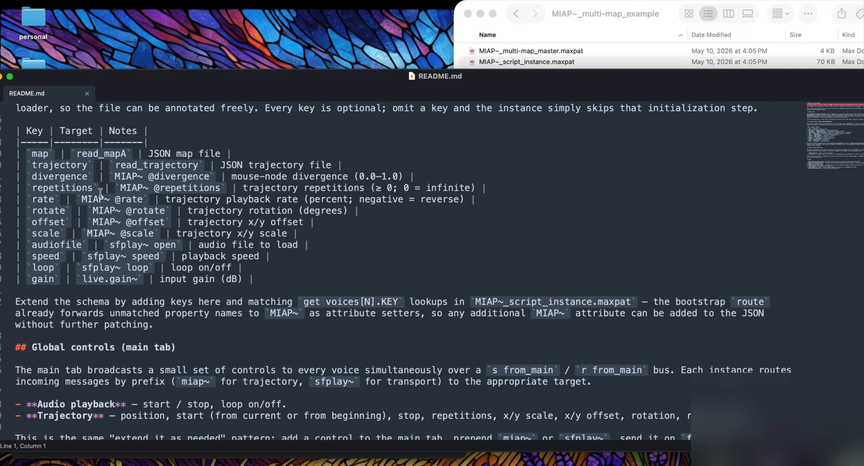
scroll(133, 183, down, 5)
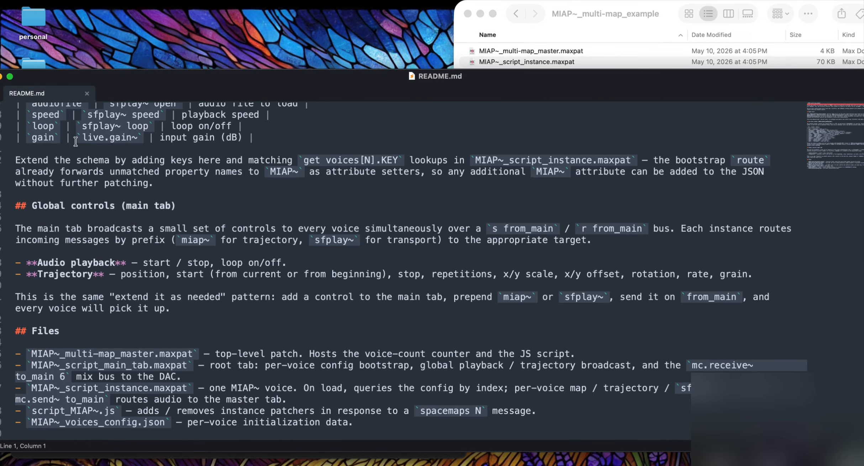
drag(47, 77, 113, 80)
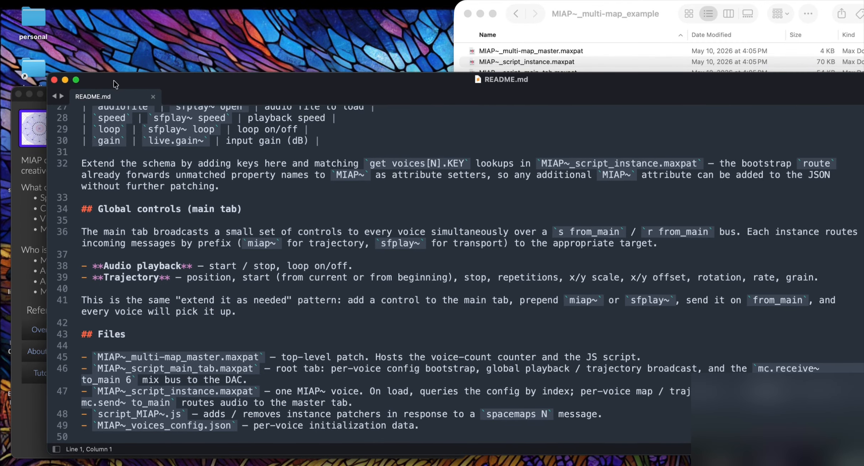
click(55, 80)
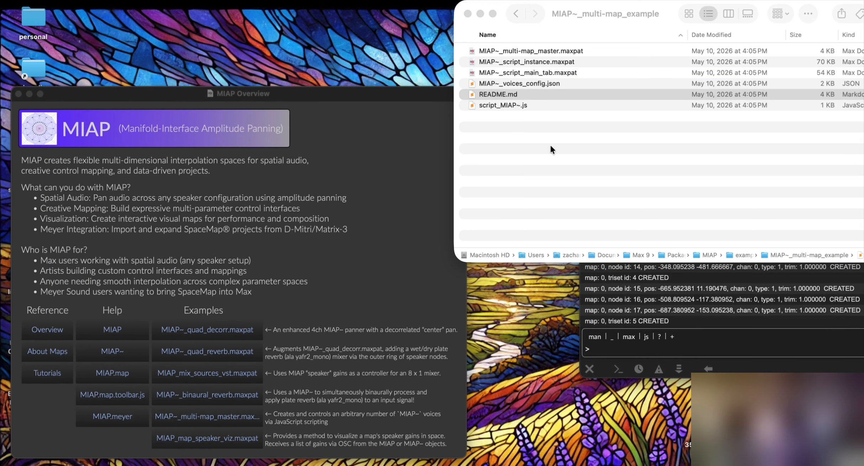
click(521, 89)
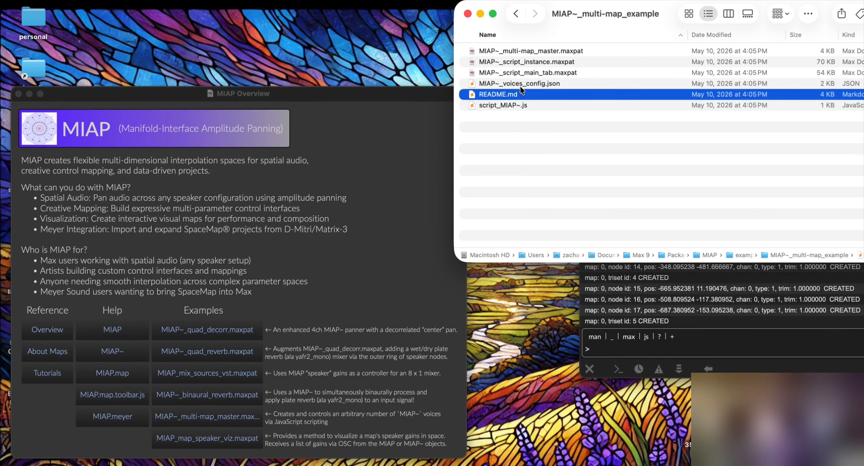
click(347, 214)
click(540, 96)
double_click(500, 84)
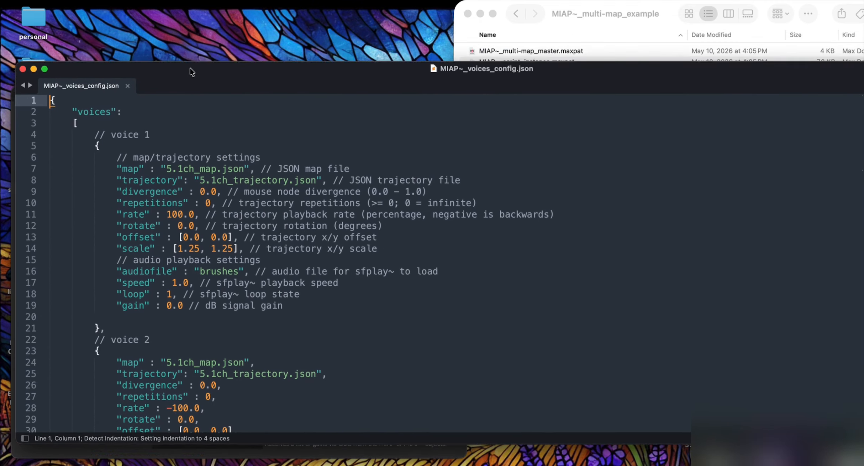
scroll(79, 112, down, 15)
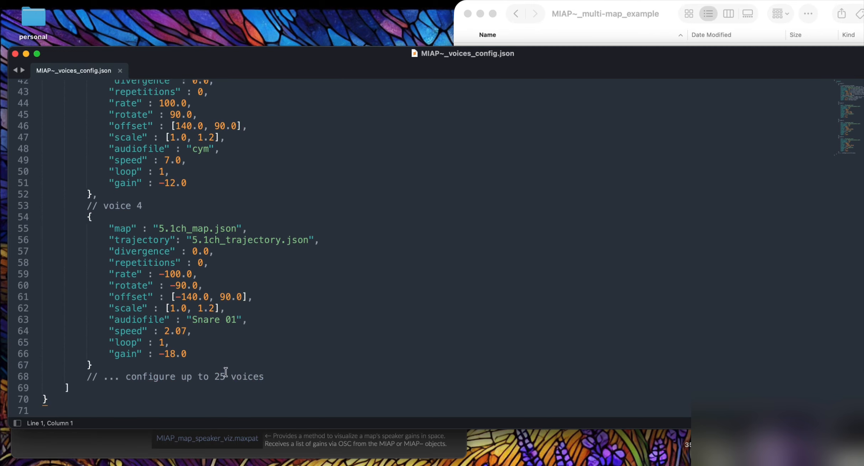
drag(124, 379, 280, 378)
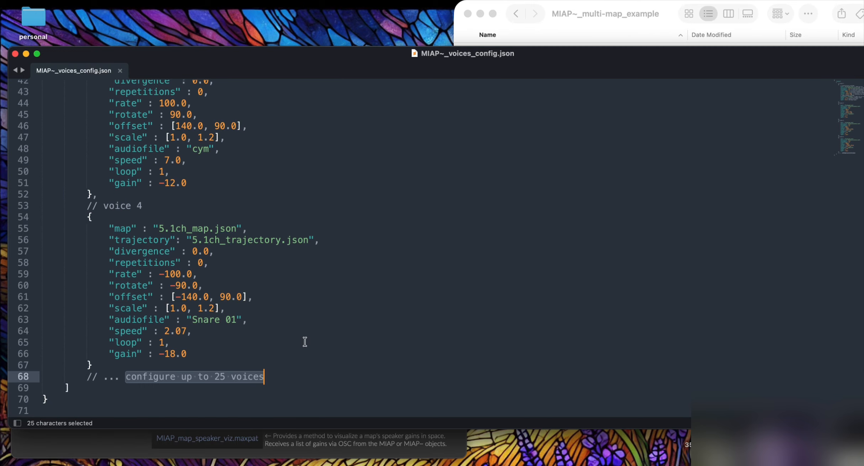
scroll(305, 341, up, 15)
click(270, 256)
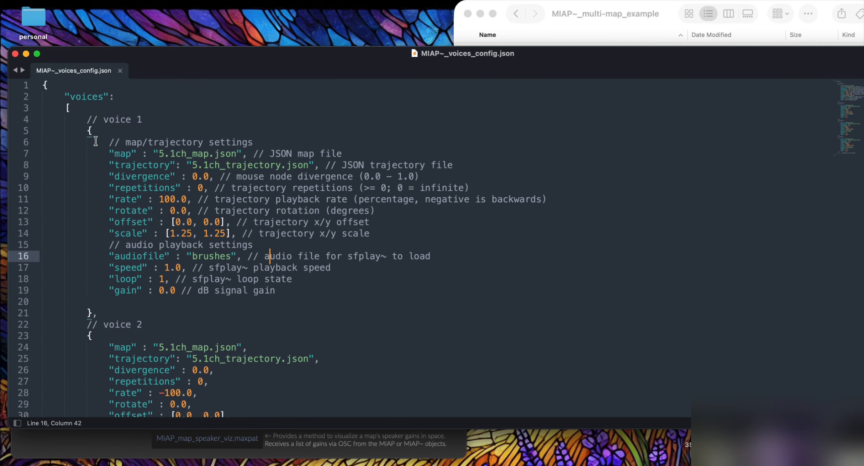
click(67, 107)
text([)
drag(86, 119, 215, 302)
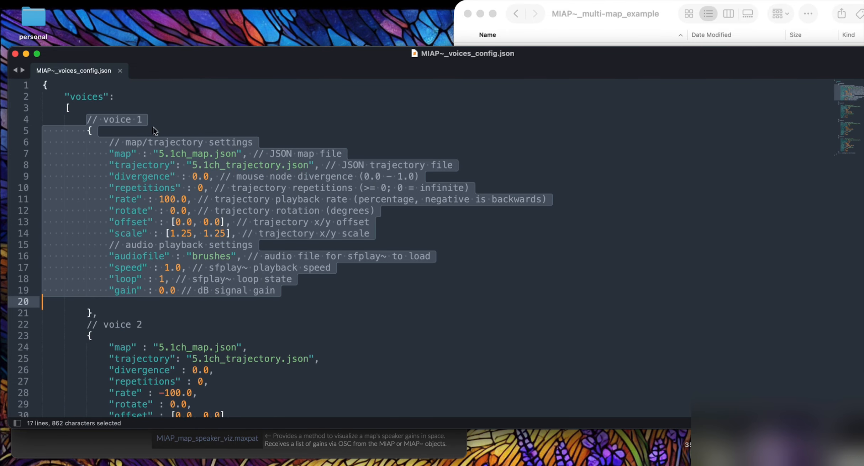
click(264, 165)
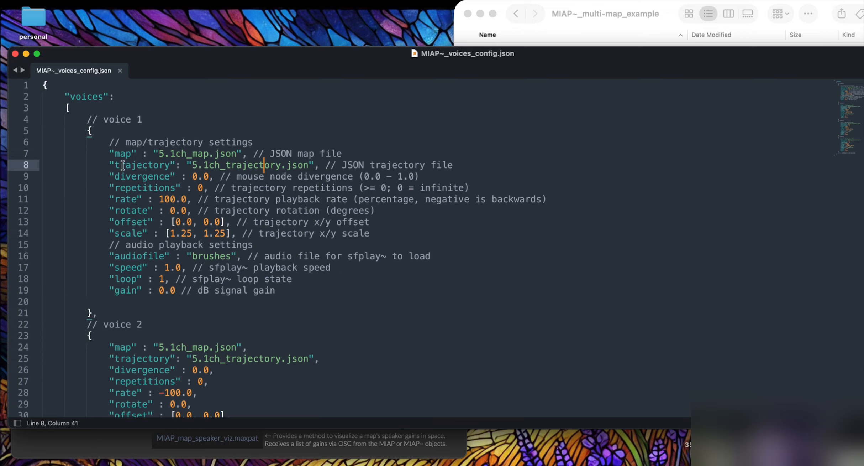
drag(110, 177, 288, 294)
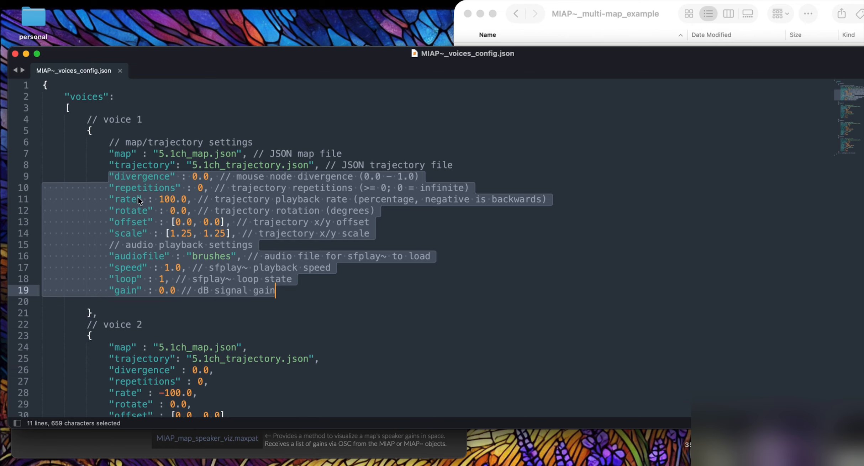
drag(109, 192, 334, 233)
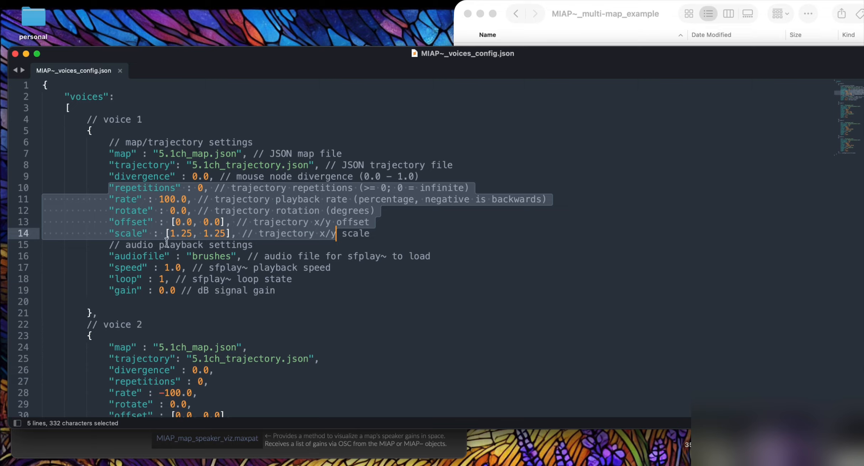
drag(109, 256, 453, 252)
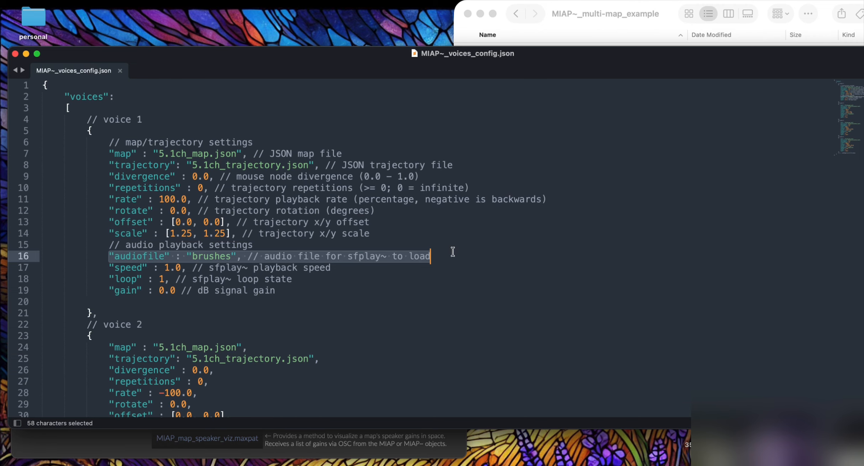
scroll(269, 302, down, 5)
click(203, 301)
double_click(204, 301)
double_click(208, 119)
scroll(237, 244, down, 2)
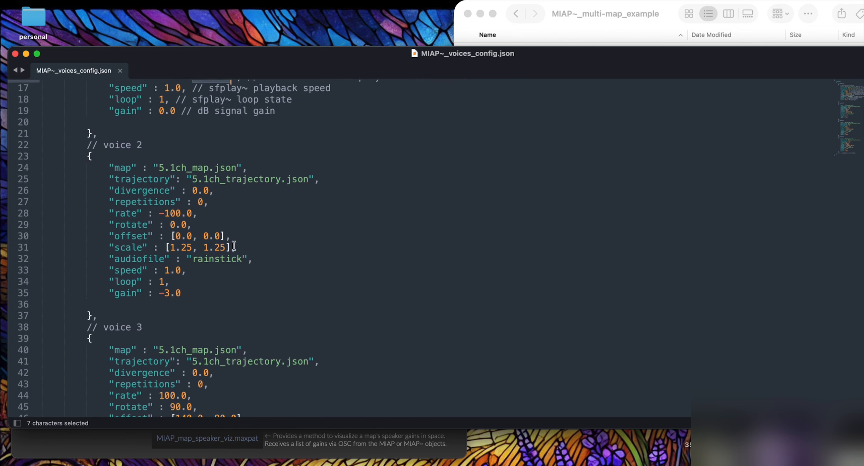
double_click(213, 259)
scroll(212, 258, up, 6)
drag(108, 257, 209, 262)
drag(110, 272, 213, 272)
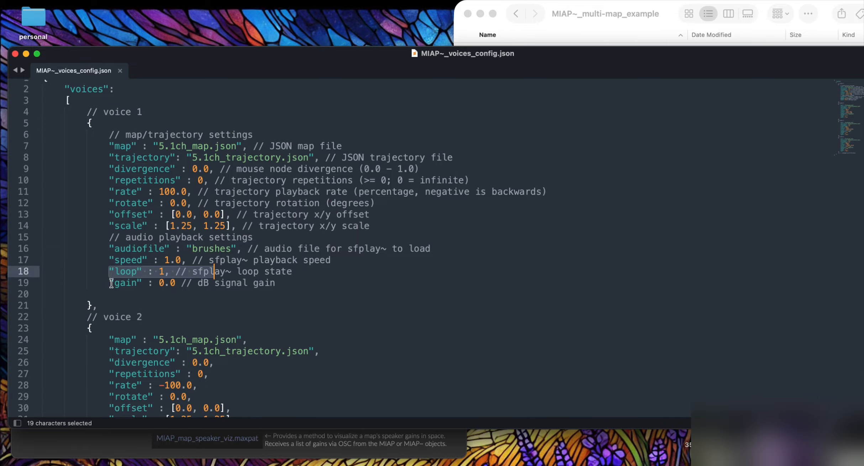
drag(111, 283, 299, 283)
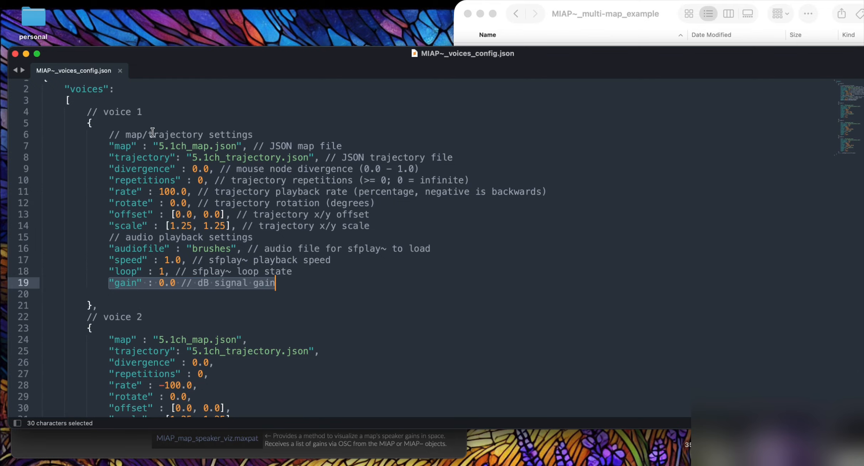
scroll(152, 131, down, 5)
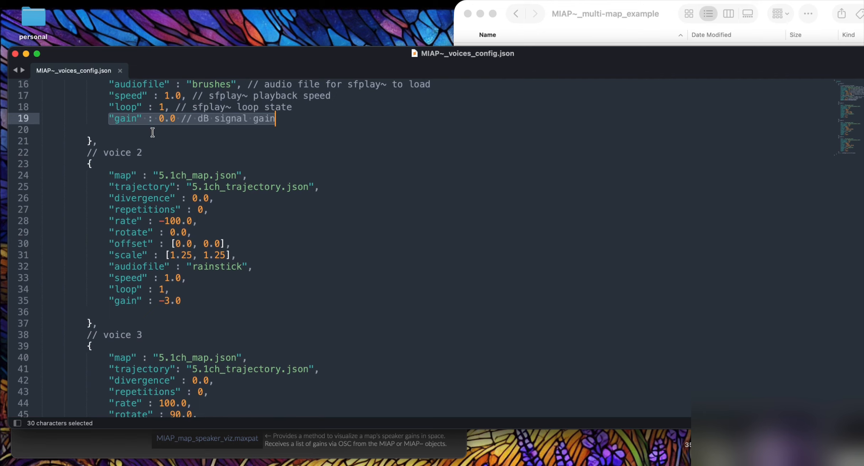
scroll(152, 131, up, 5)
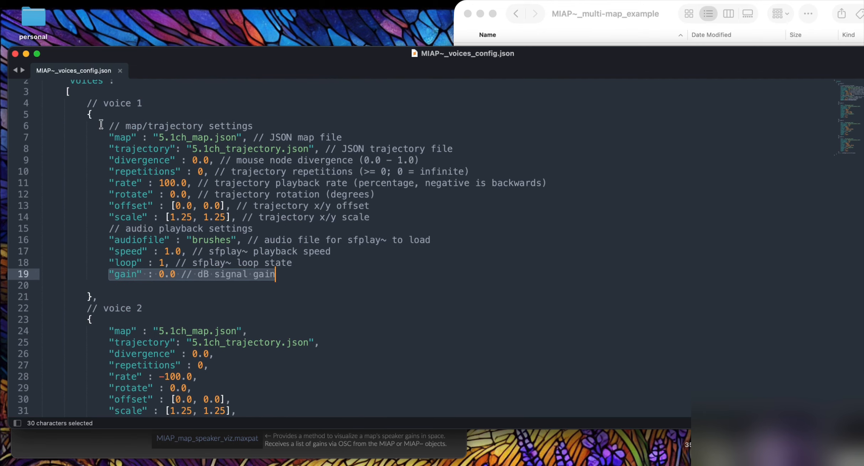
scroll(103, 117, down, 1)
drag(111, 123, 213, 257)
scroll(212, 260, down, 13)
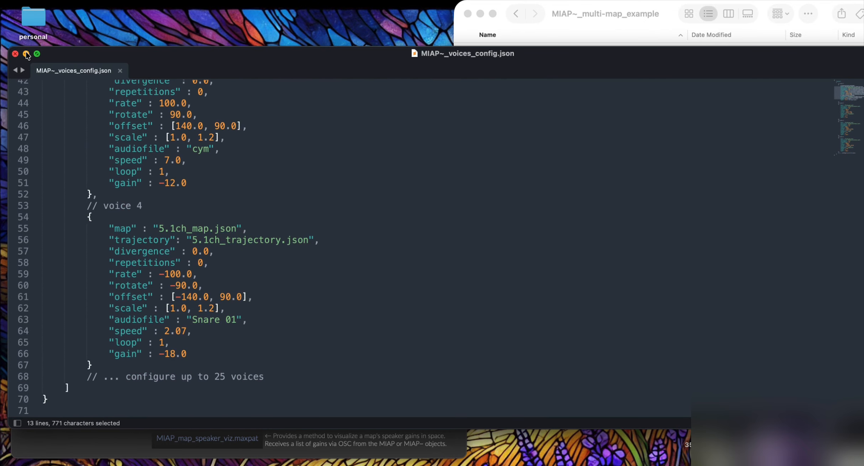
scroll(49, 115, up, 8)
Step: Close the voices config file, open MIAP~_multi-map_master and set its voice count to 15
click(14, 54)
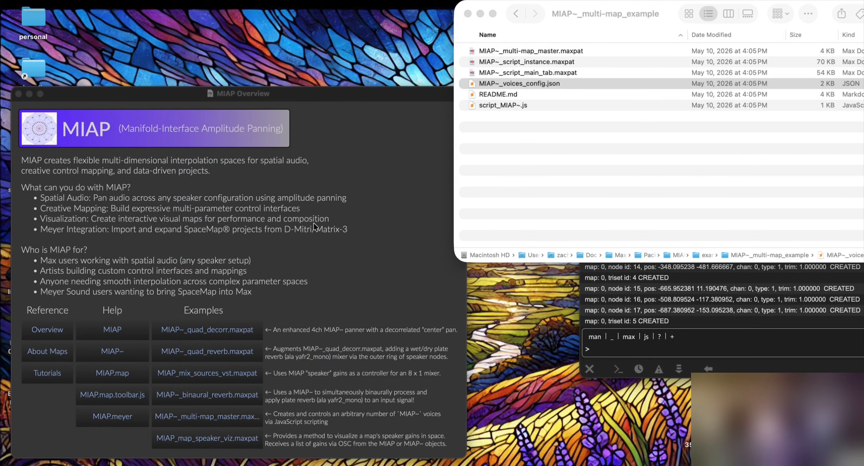
click(201, 410)
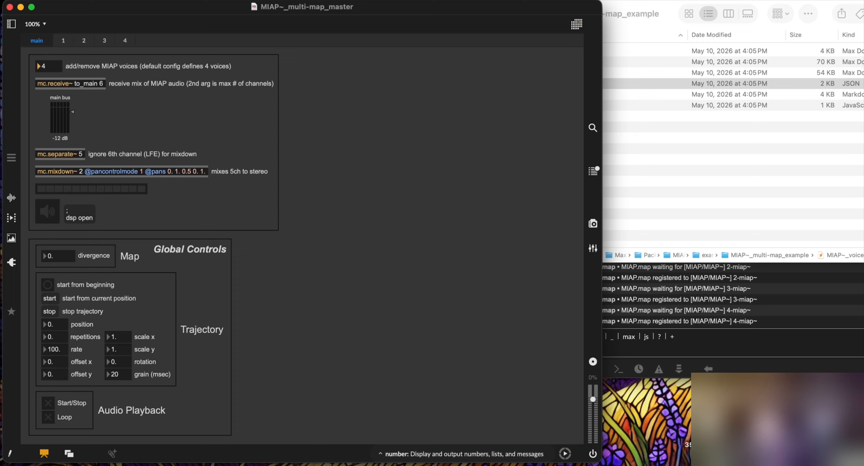
text(1)
key(Return)
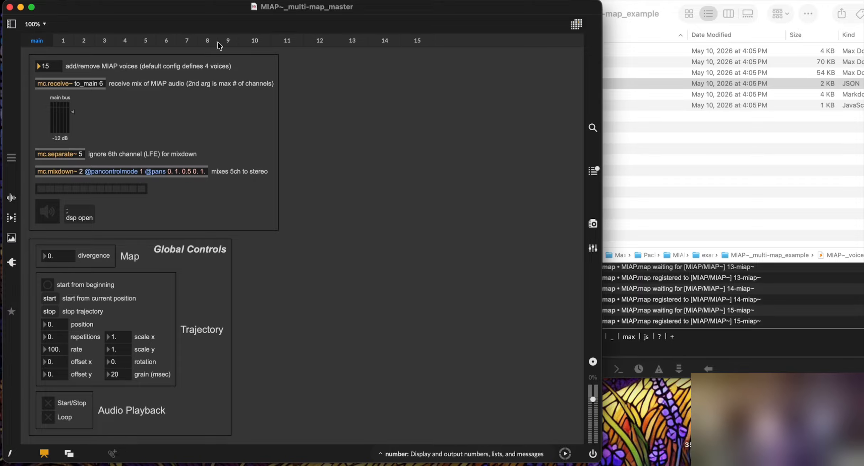
Step: Check voice pages 2 through 12, then voice 1, and return to the main page
click(83, 41)
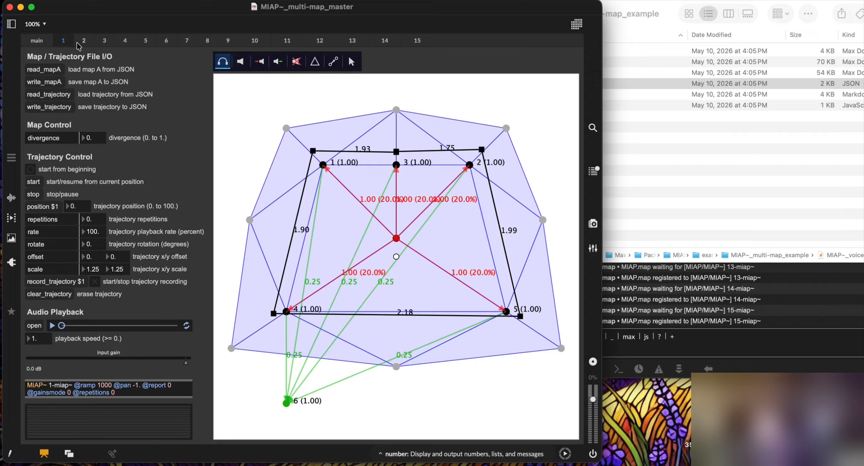
click(104, 42)
click(125, 42)
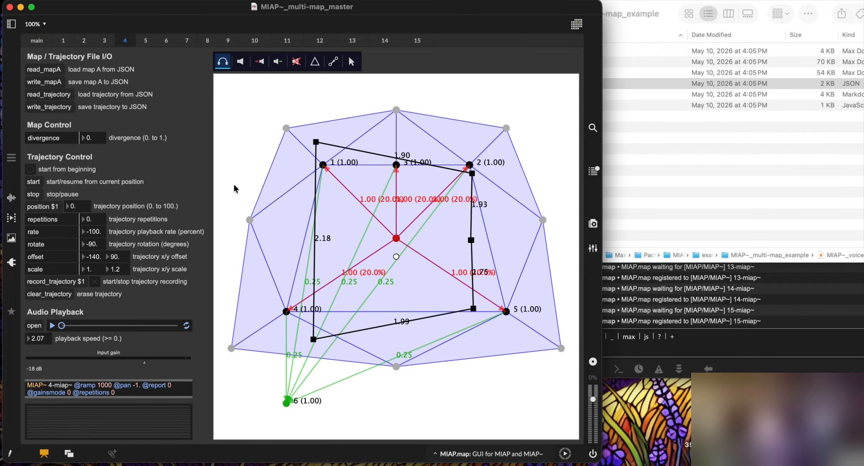
click(146, 41)
click(167, 41)
click(187, 41)
click(208, 42)
click(228, 42)
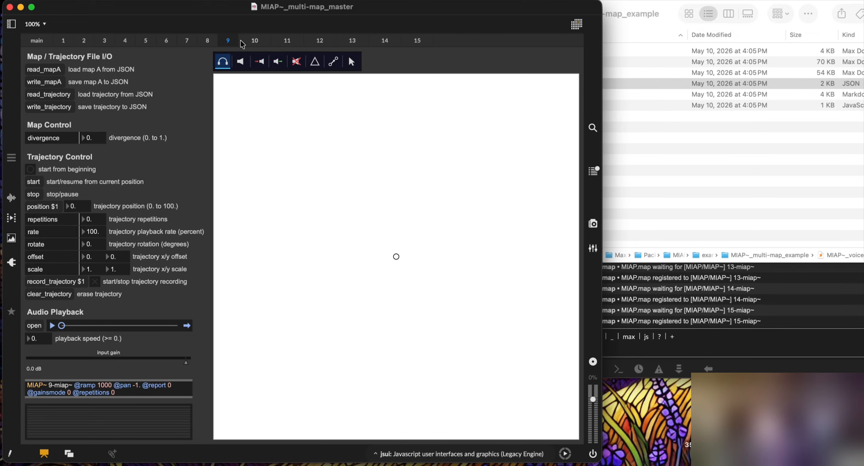
click(255, 42)
click(294, 44)
click(321, 41)
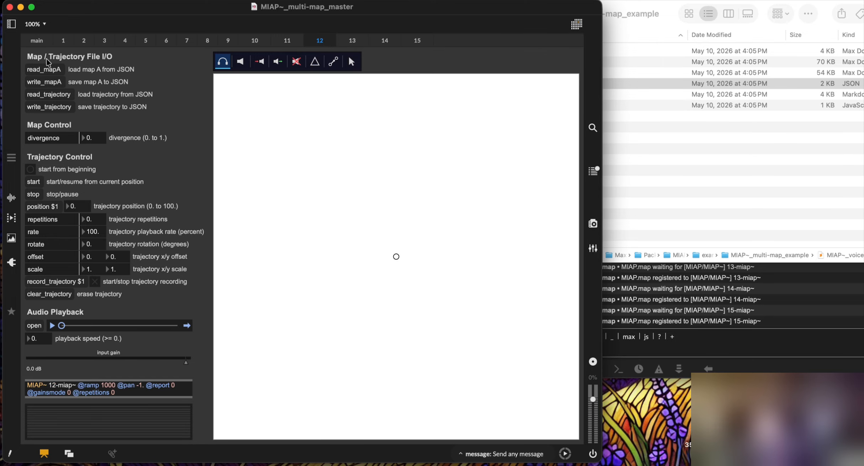
click(63, 41)
click(37, 41)
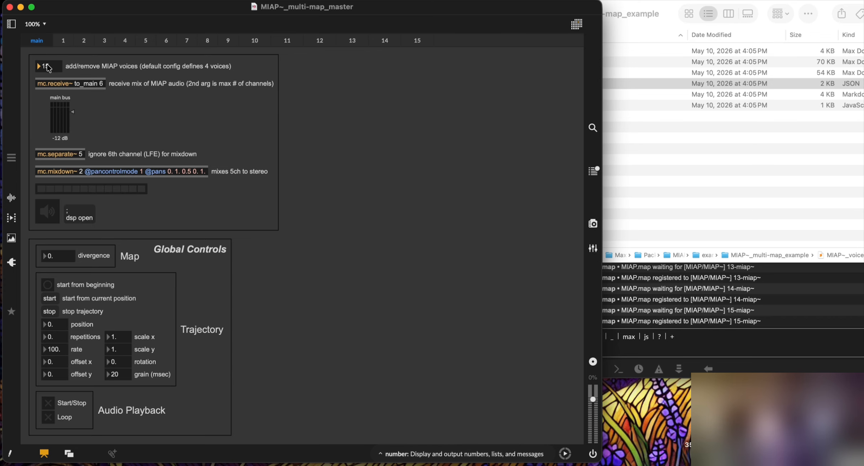
text(4)
key(Return)
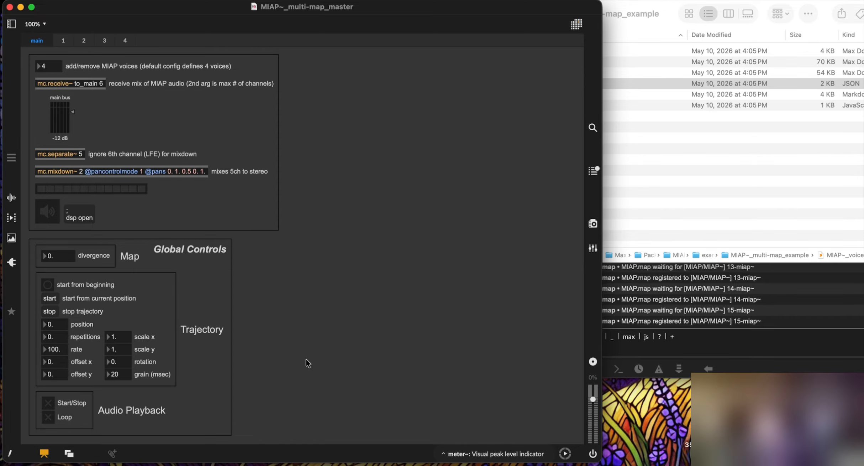
key(super+alt+e)
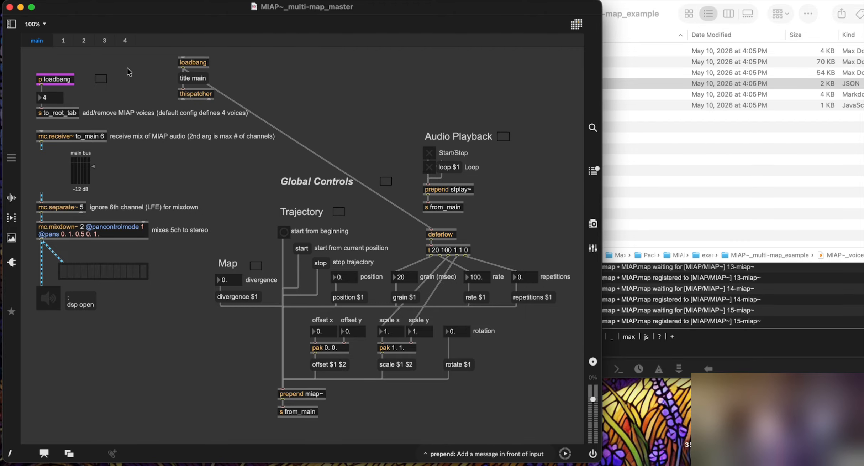
key(super+alt+e)
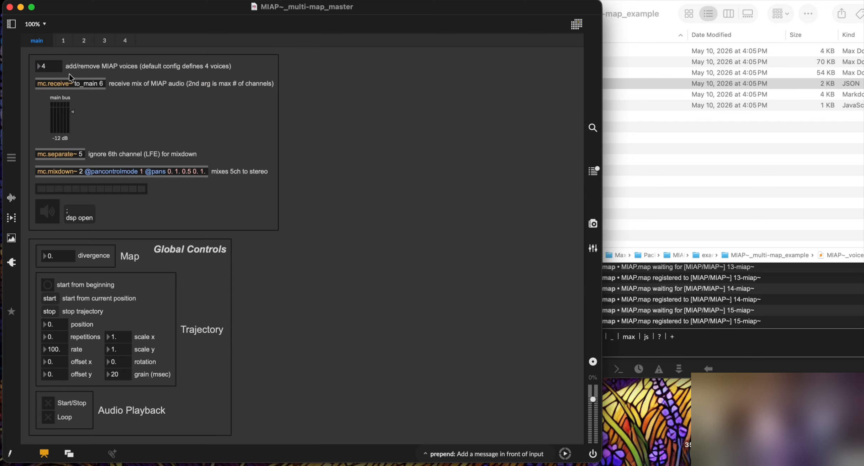
click(64, 40)
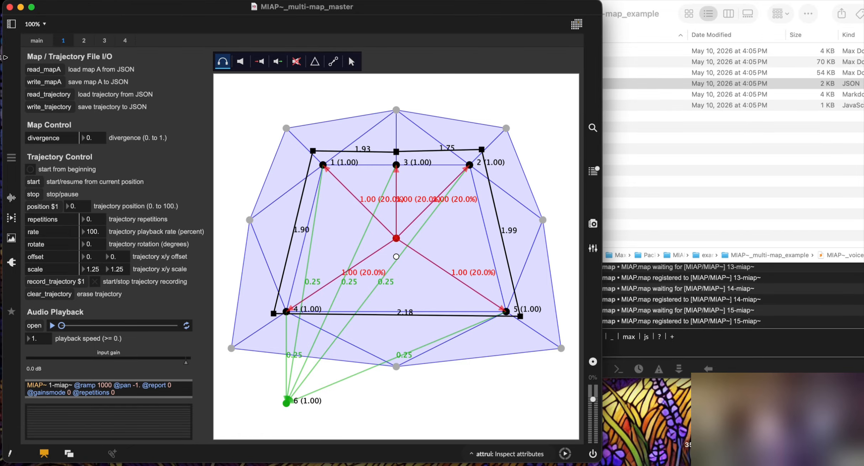
Step: Look over voice pages 1 and 4, then restart the trajectories from the beginning on main
click(35, 41)
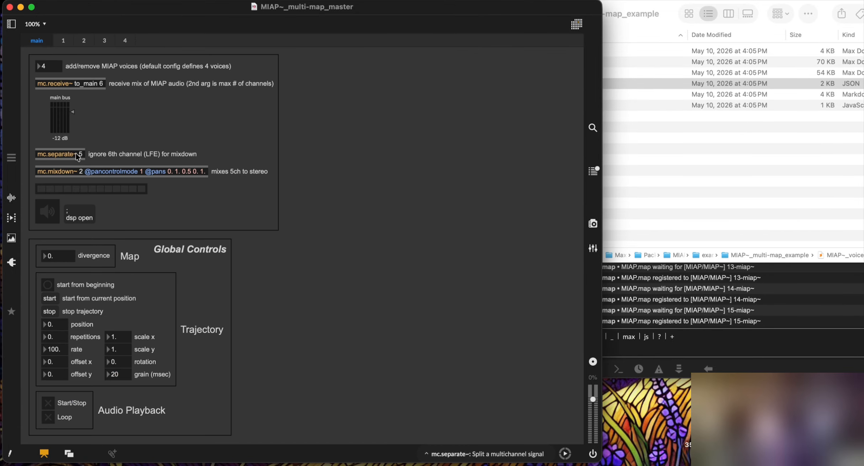
click(64, 41)
click(124, 41)
click(67, 42)
click(39, 42)
click(51, 286)
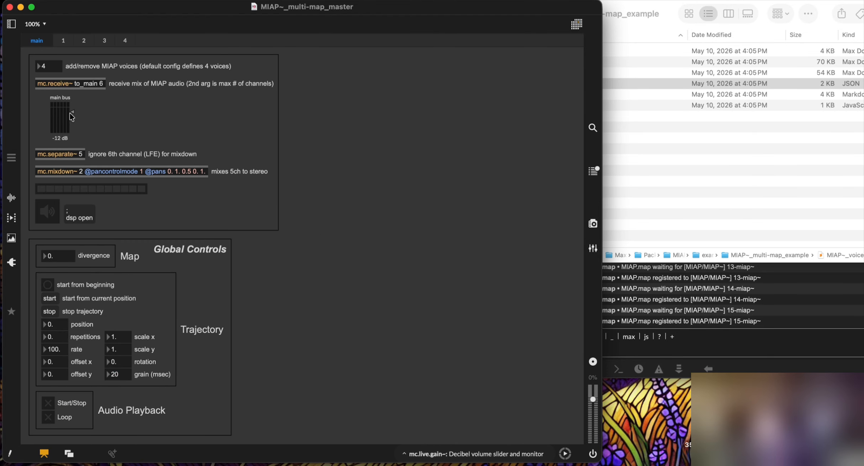
Step: Confirm voices 1–4 trajectories are moving, then enable looped playback and switch DSP on
click(70, 41)
click(85, 41)
click(105, 41)
click(124, 42)
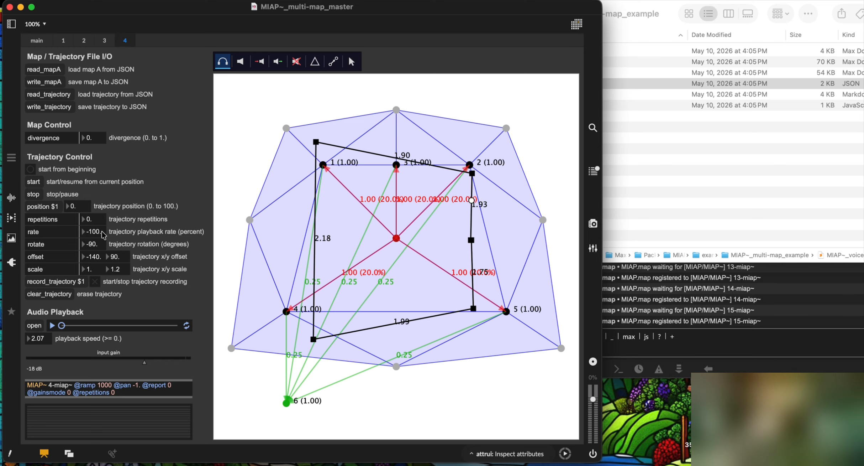
click(64, 42)
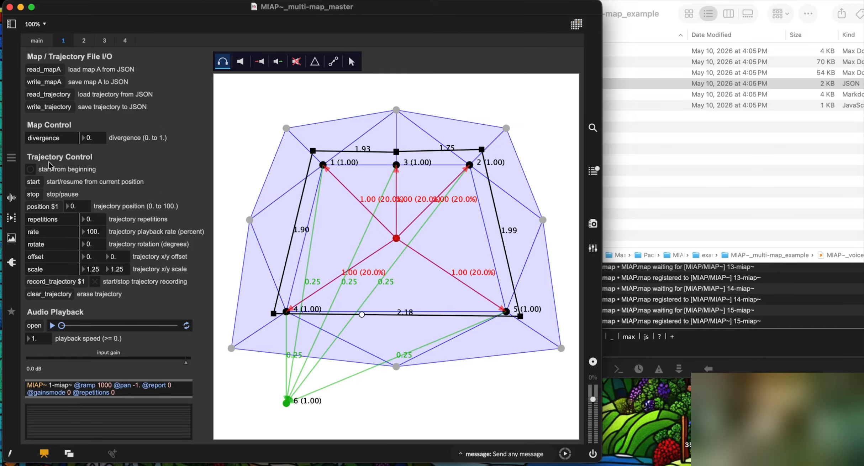
click(36, 40)
click(49, 417)
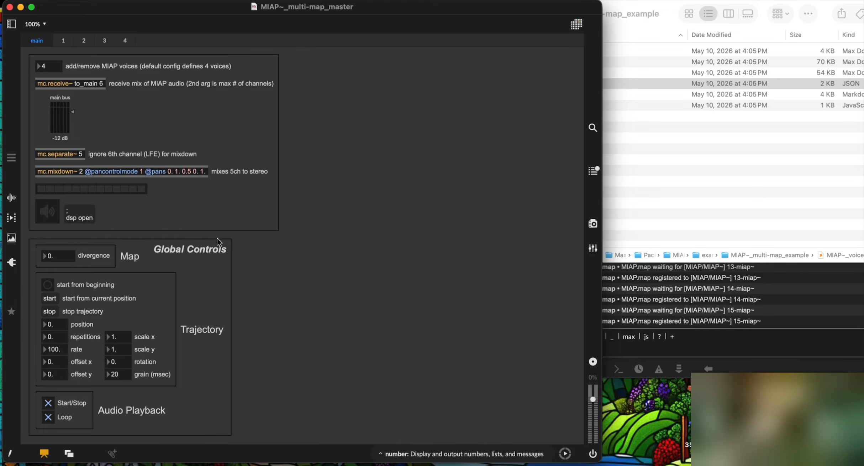
click(47, 211)
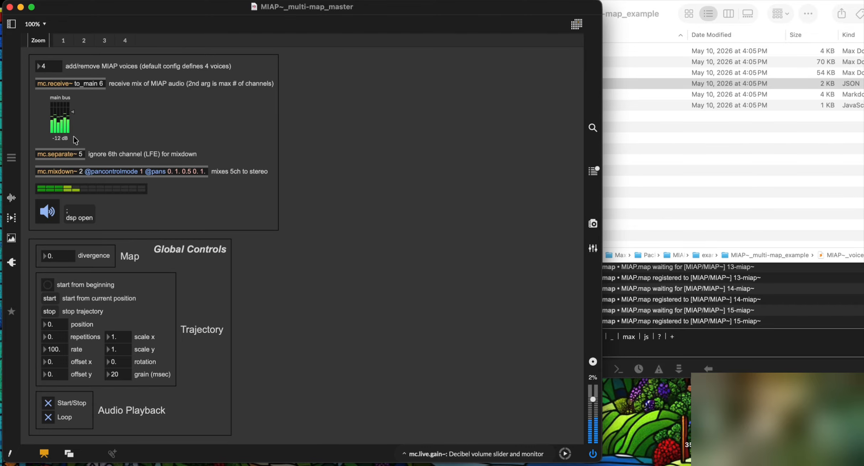
Step: Review voice pages 1–4, then untick Start/Stop on main to stop shared playback
click(63, 41)
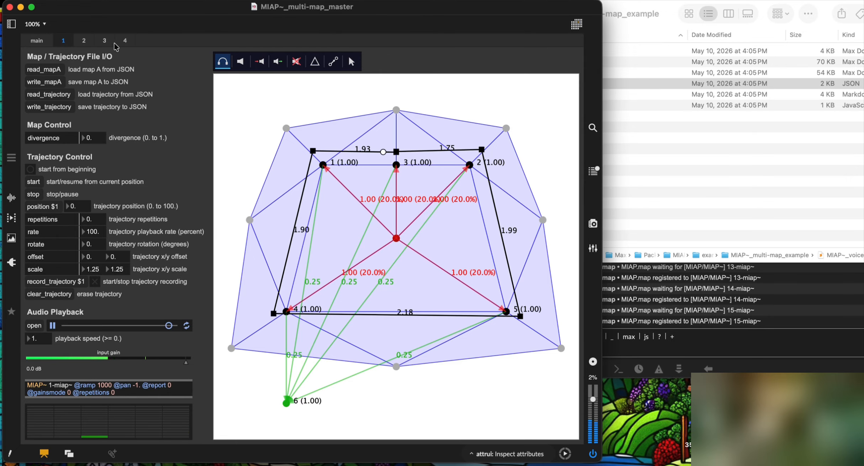
click(84, 41)
click(105, 42)
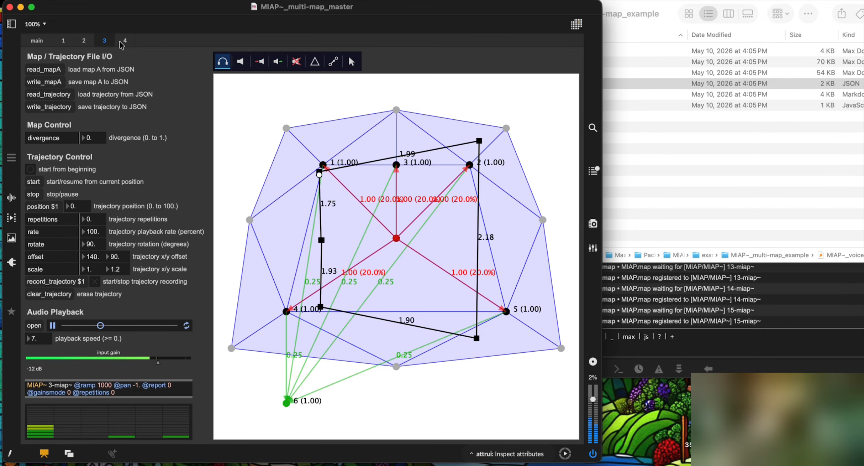
click(125, 41)
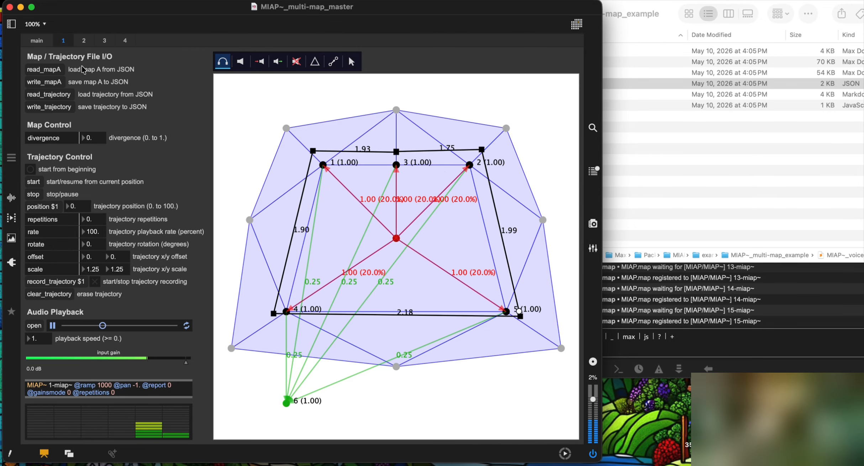
click(37, 40)
click(49, 402)
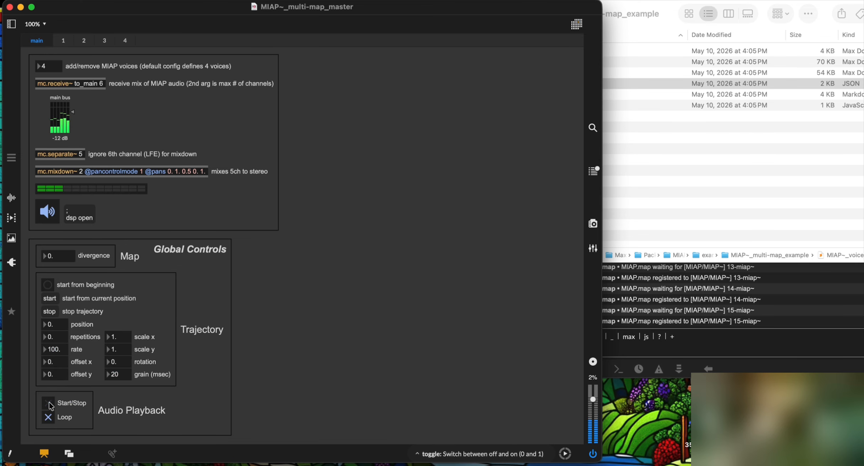
Step: Start voice 2's audio file on its own page, check voices 3 and 4, return to main
click(64, 41)
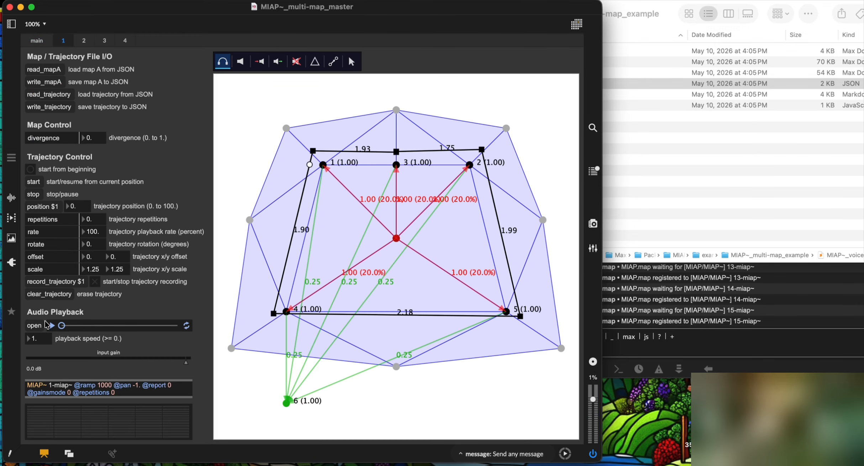
click(83, 41)
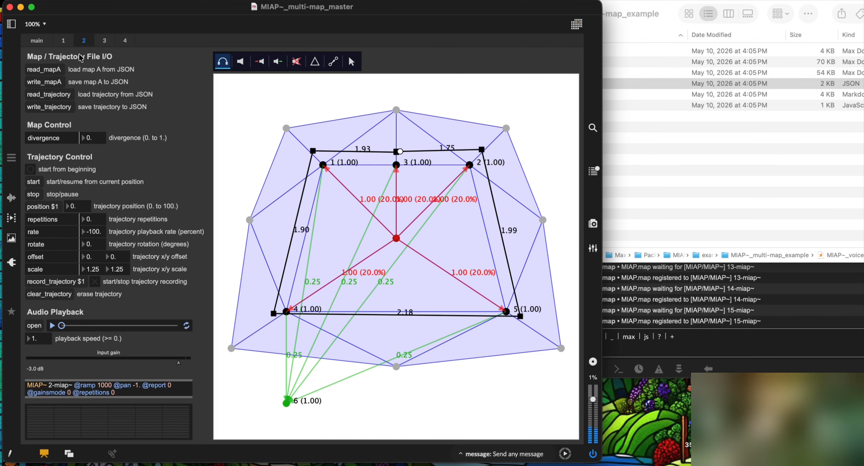
click(52, 325)
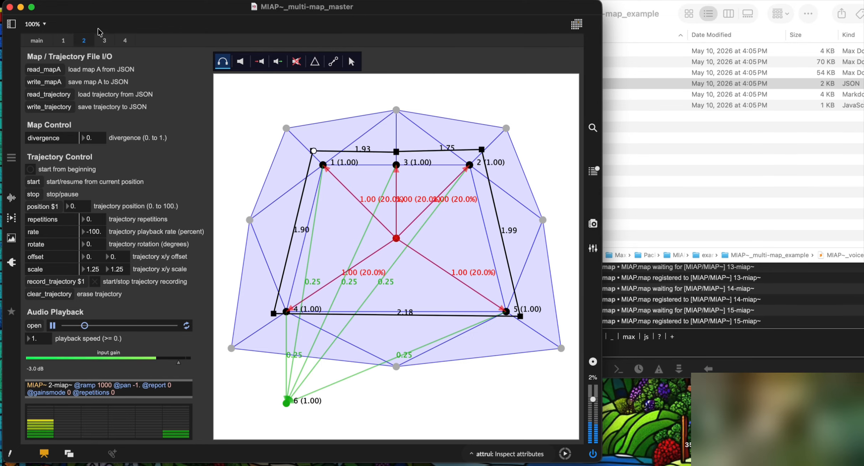
click(105, 40)
click(124, 41)
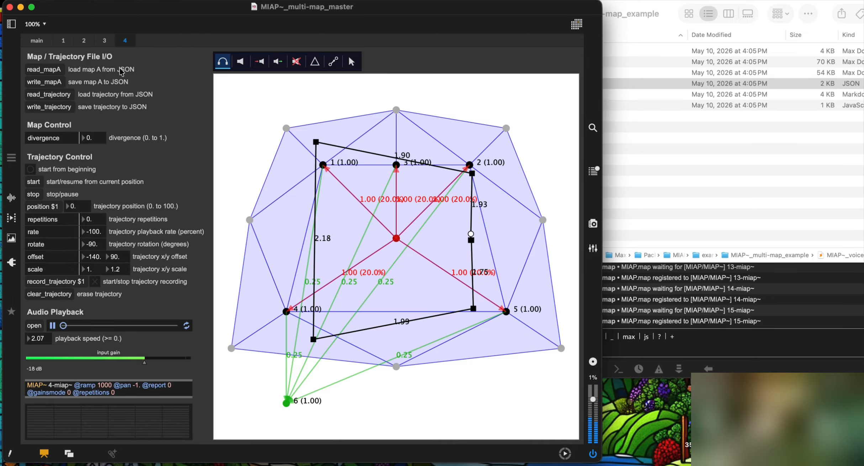
click(37, 40)
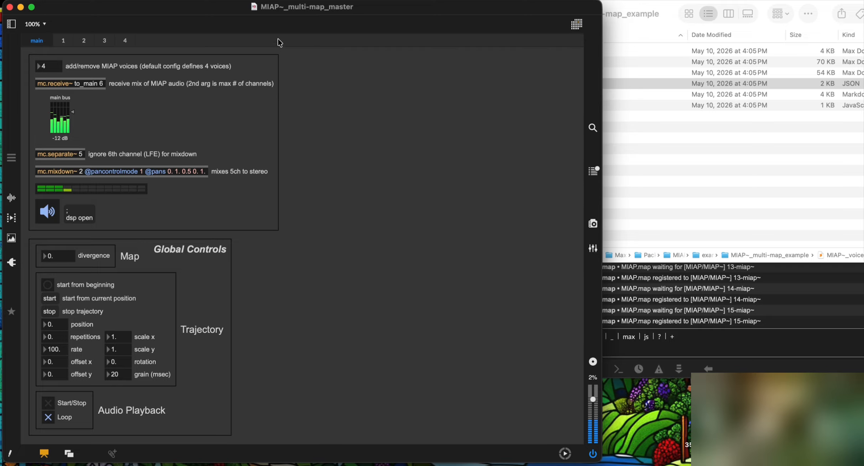
Step: Enable Show Root Patcher on Tab and open the root tab showing the four script instances
key(super+alt+e)
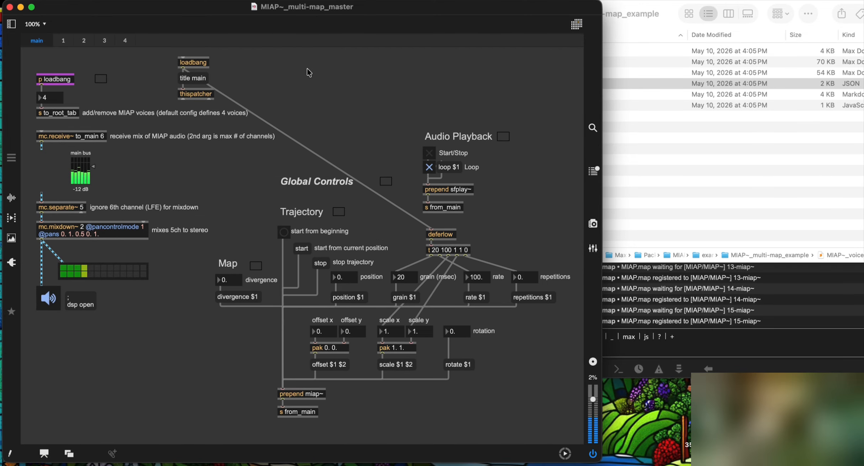
click(268, 49)
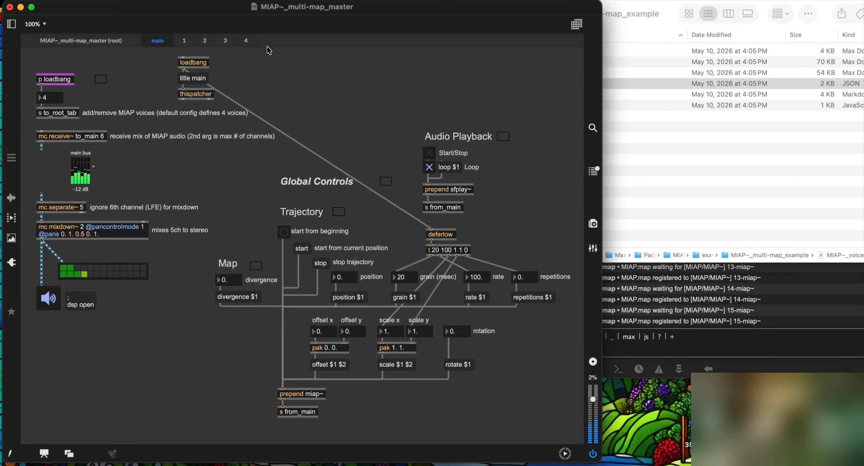
click(68, 42)
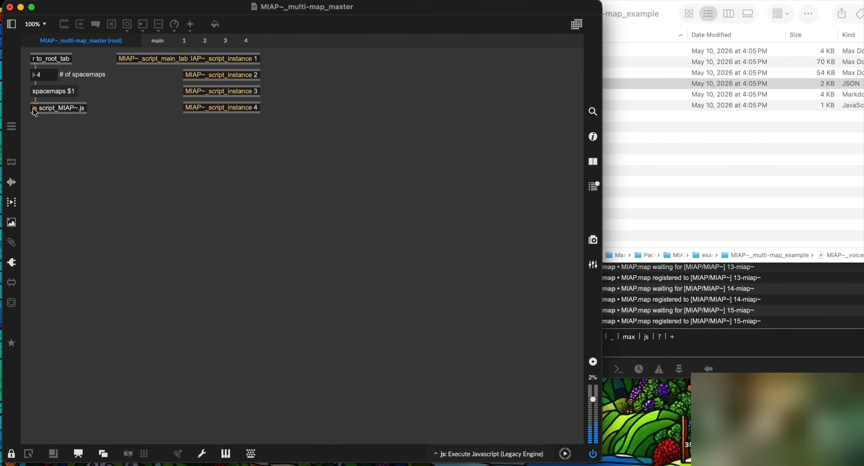
click(691, 149)
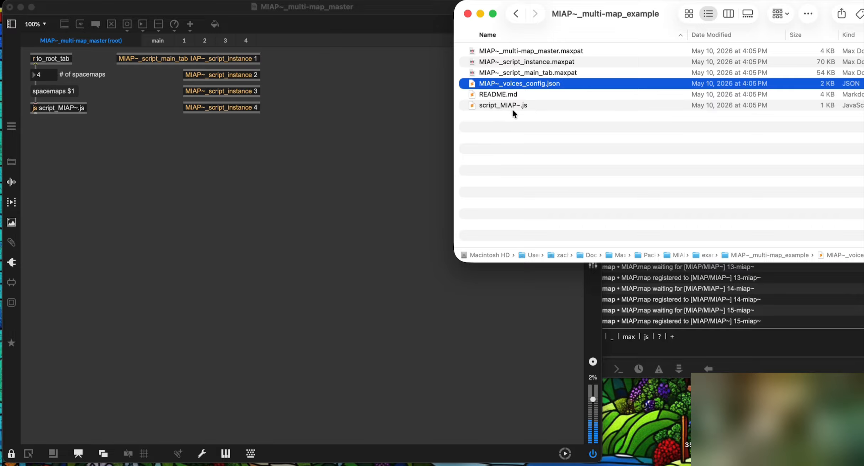
click(158, 40)
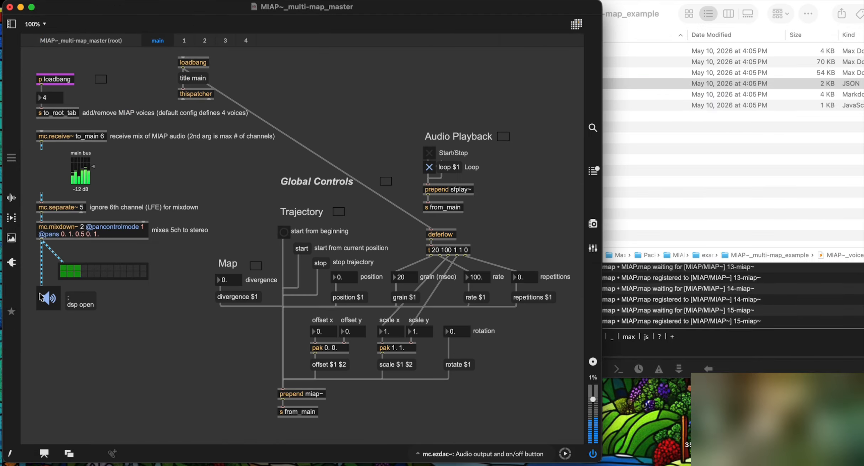
key(alt+super+e)
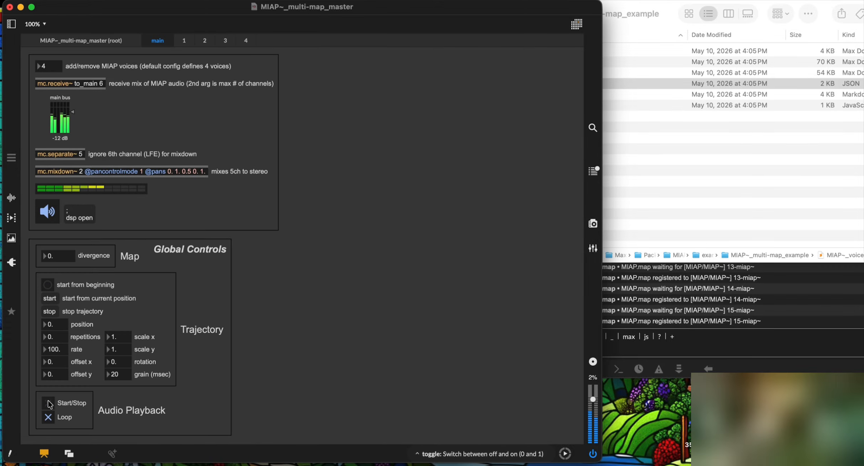
click(52, 41)
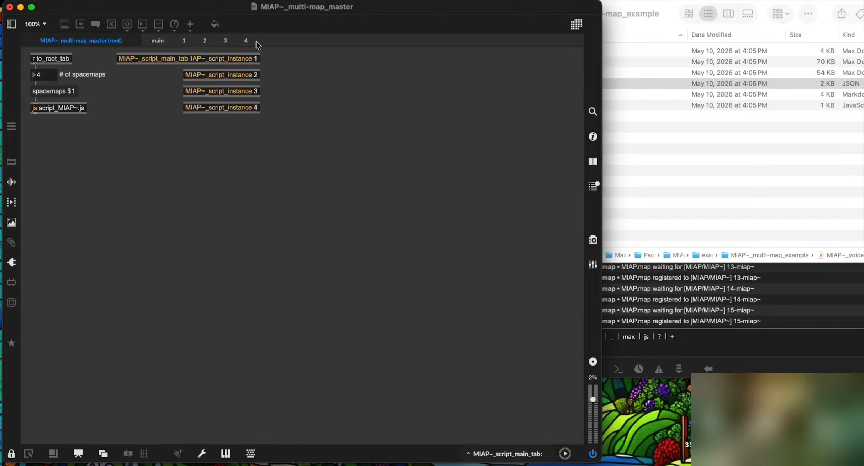
Step: Uncheck Show Root Patcher on Tab, then view voice pages 2, 3 and 4
right_click(279, 41)
click(295, 41)
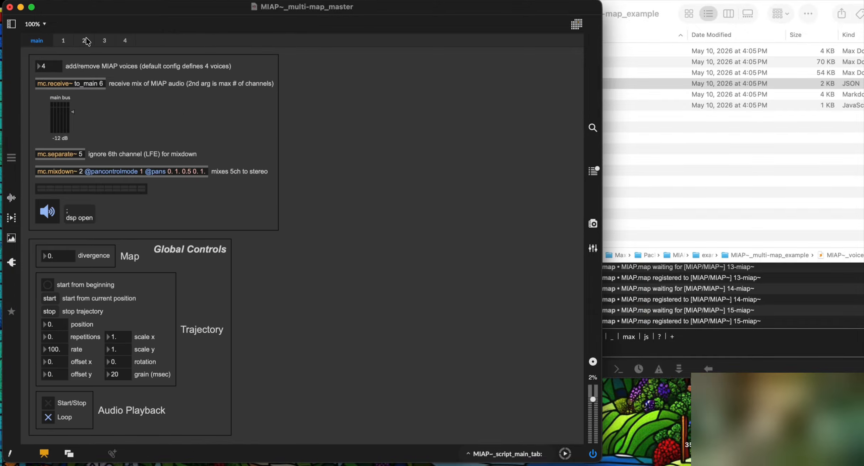
click(83, 42)
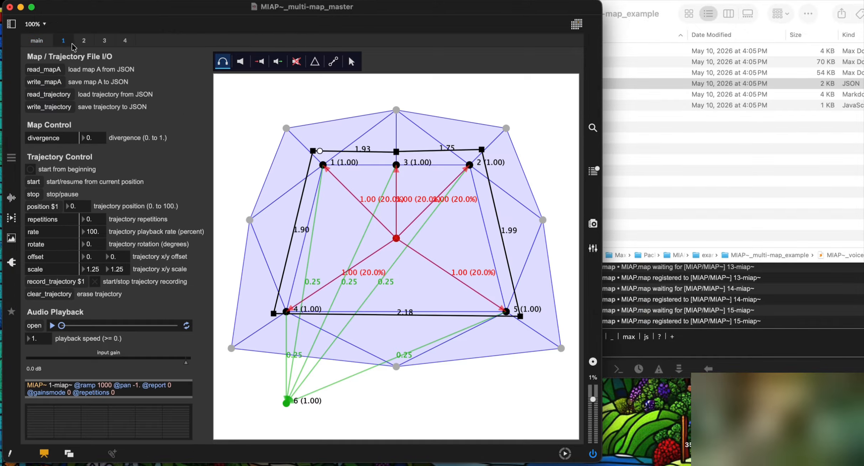
click(107, 42)
click(123, 42)
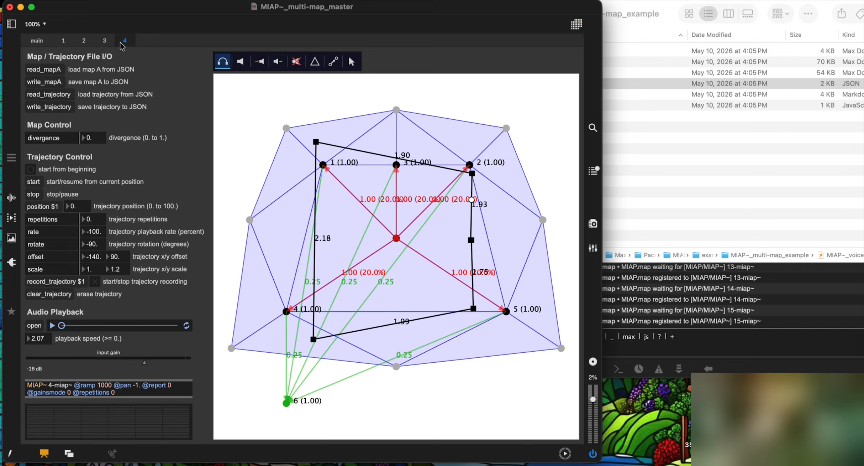